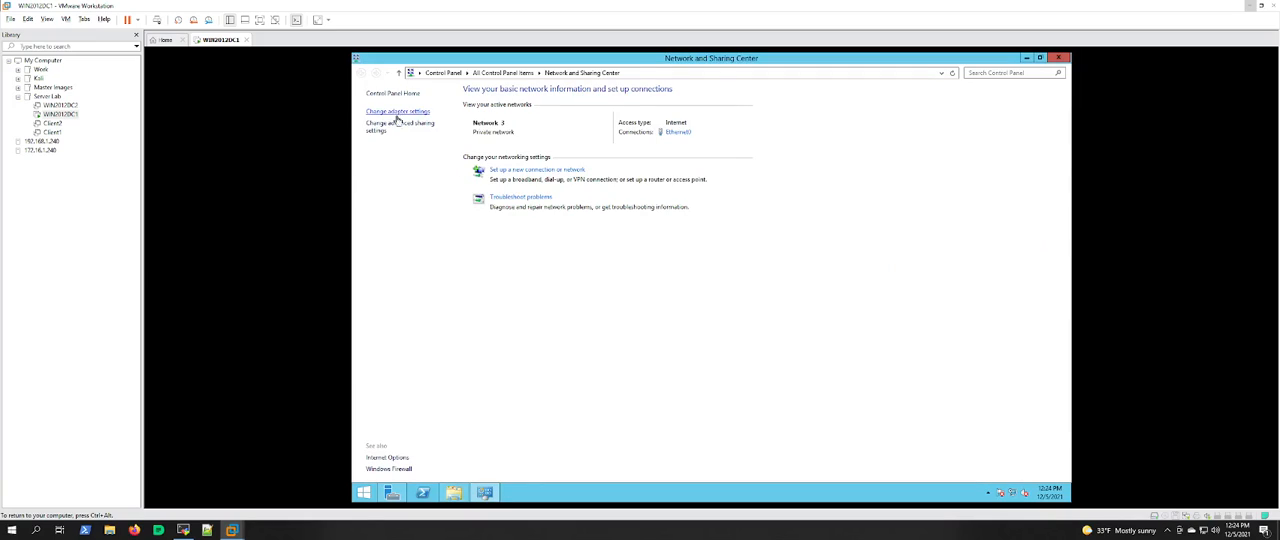
# Step: Review the Ethernet0 adapter's IPv4 addressing and DNS settings without changing them, and put the network windows away
pyautogui.click(397, 113)
pyautogui.doubleClick(400, 116)
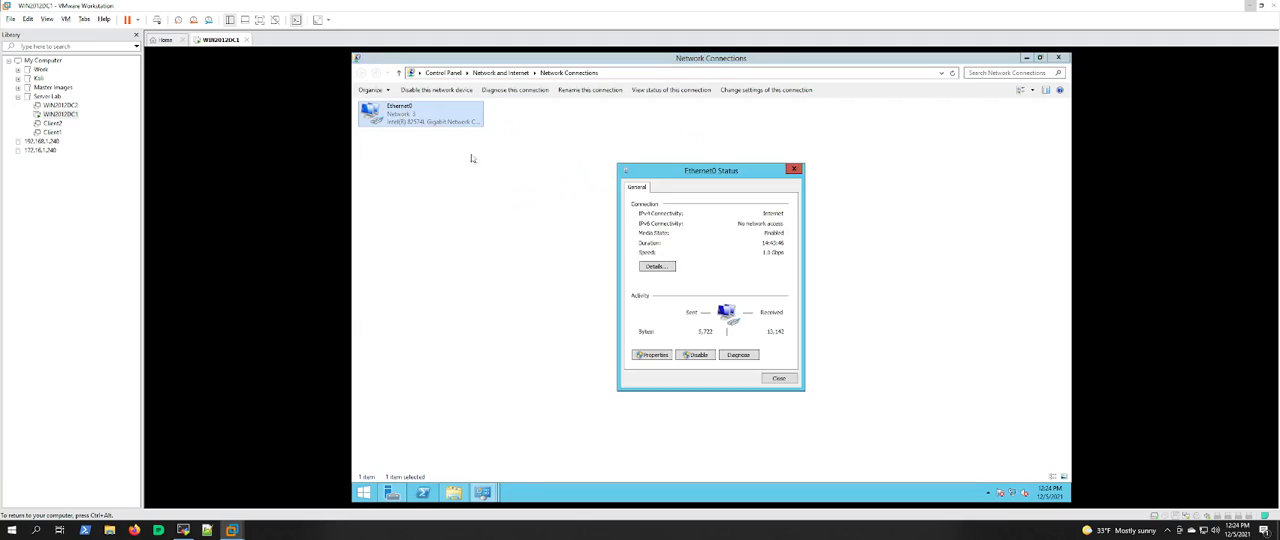
pyautogui.click(645, 366)
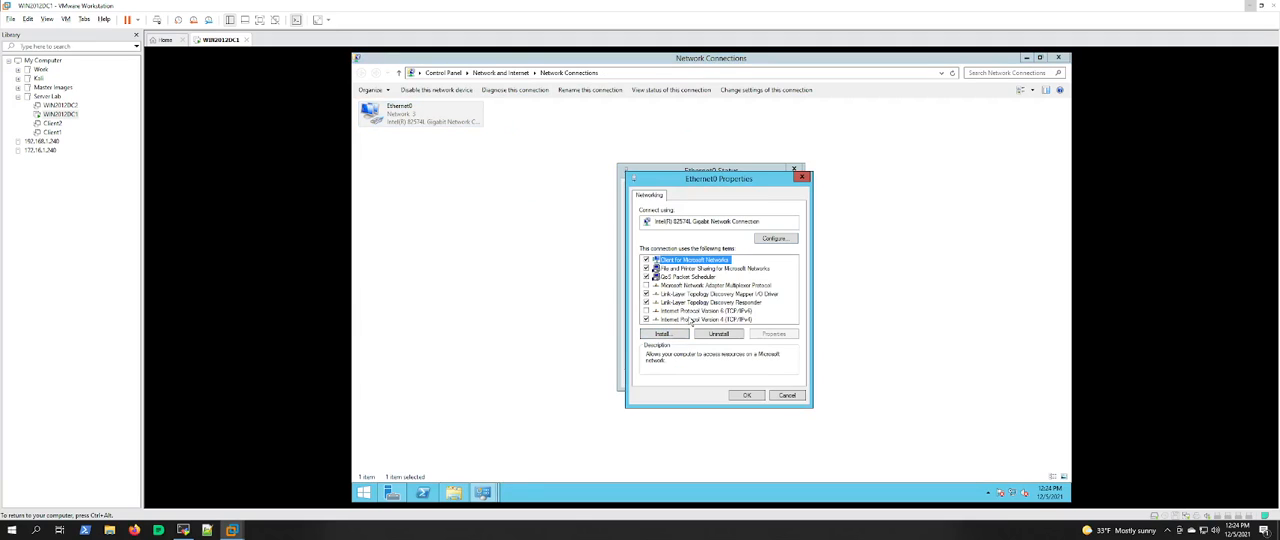
pyautogui.doubleClick(689, 319)
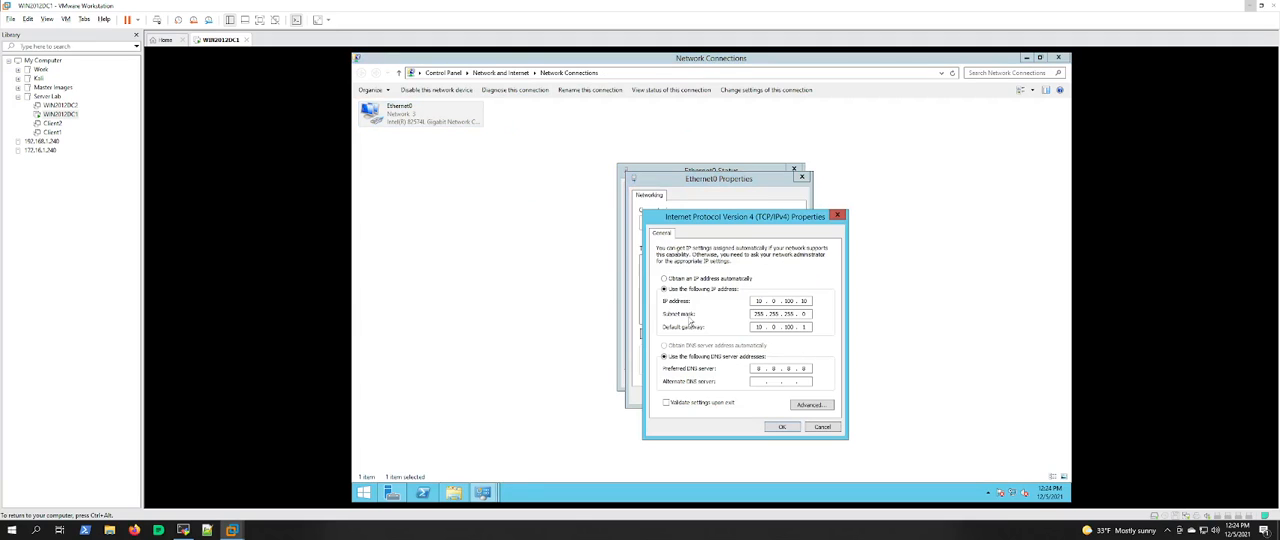
pyautogui.click(821, 427)
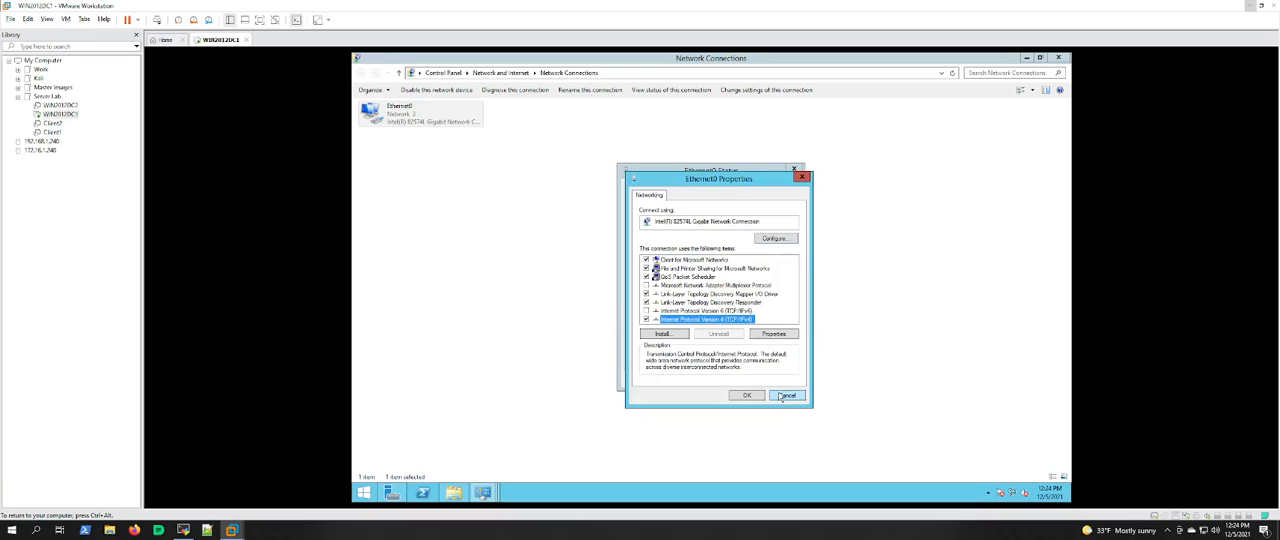
pyautogui.click(781, 399)
pyautogui.click(778, 387)
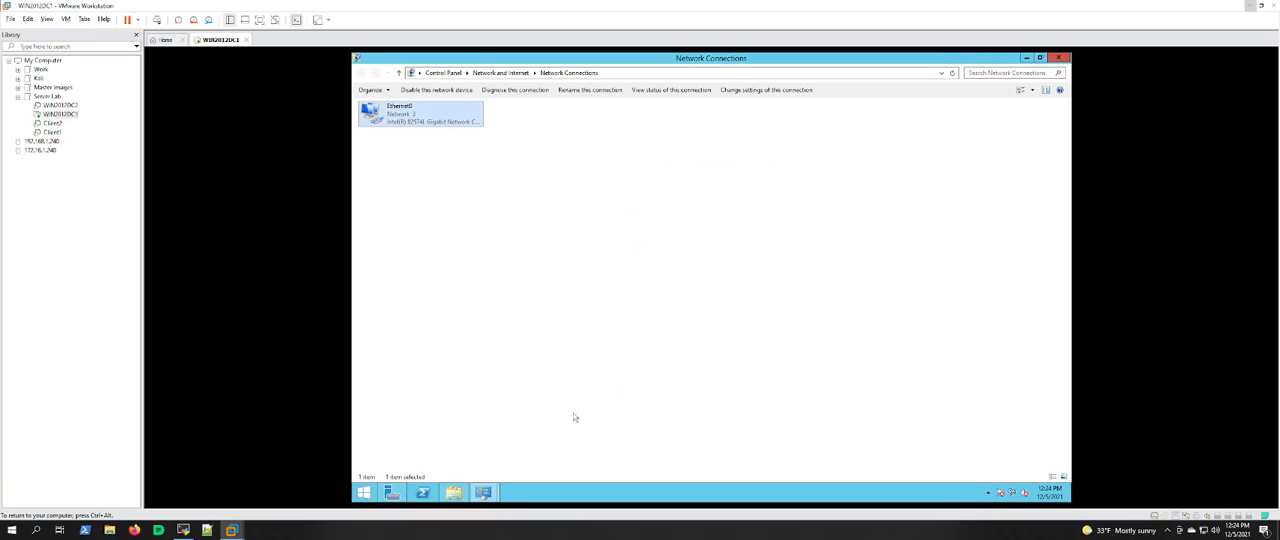
pyautogui.click(1027, 58)
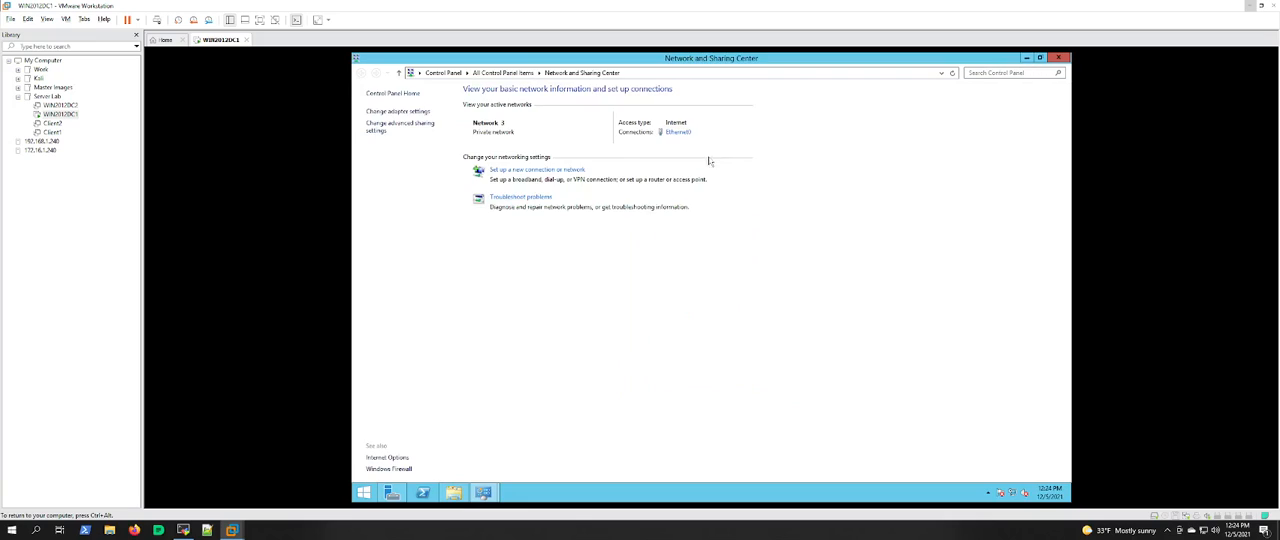
pyautogui.click(1058, 58)
pyautogui.click(879, 113)
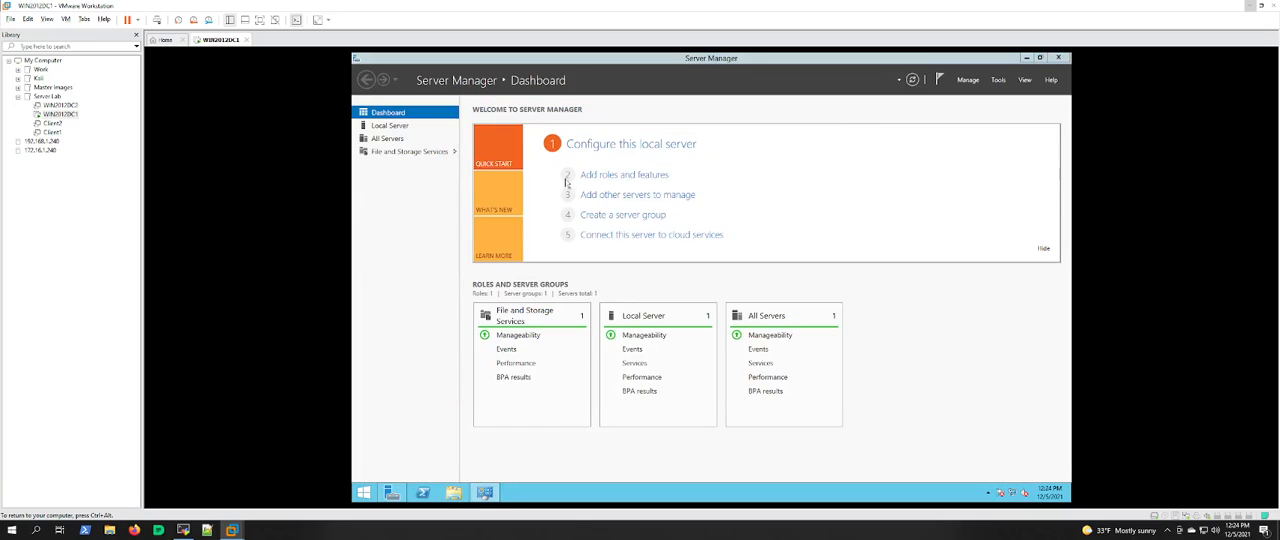
# Step: Start adding roles and features from the local server's page, using role-based or feature-based installation with WIN2012DC1 as the destination
pyautogui.click(389, 125)
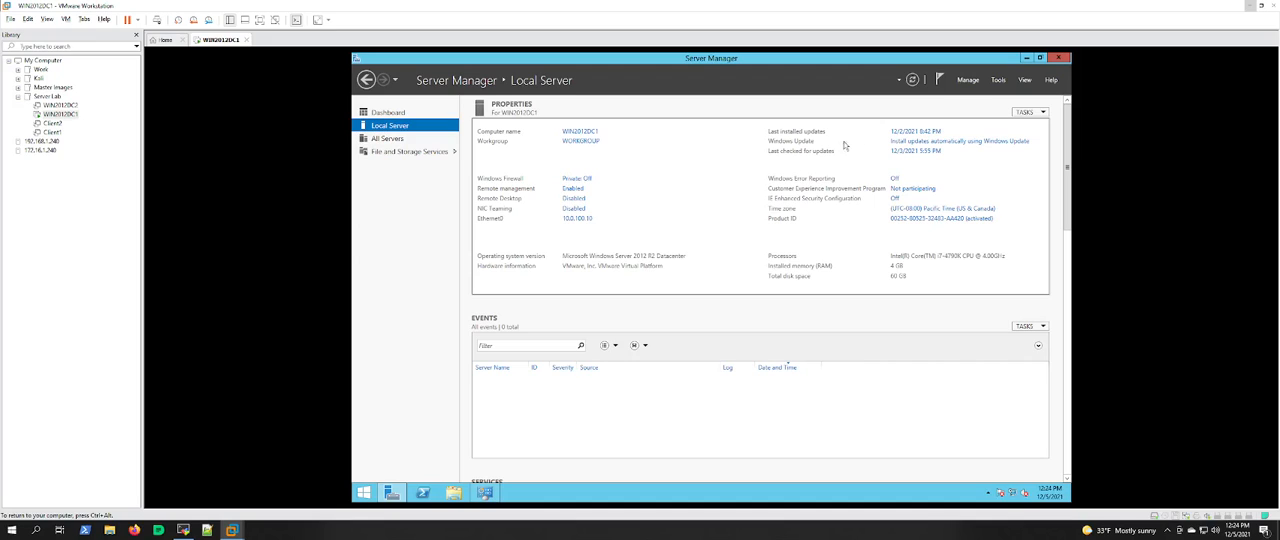
pyautogui.click(966, 80)
pyautogui.click(970, 93)
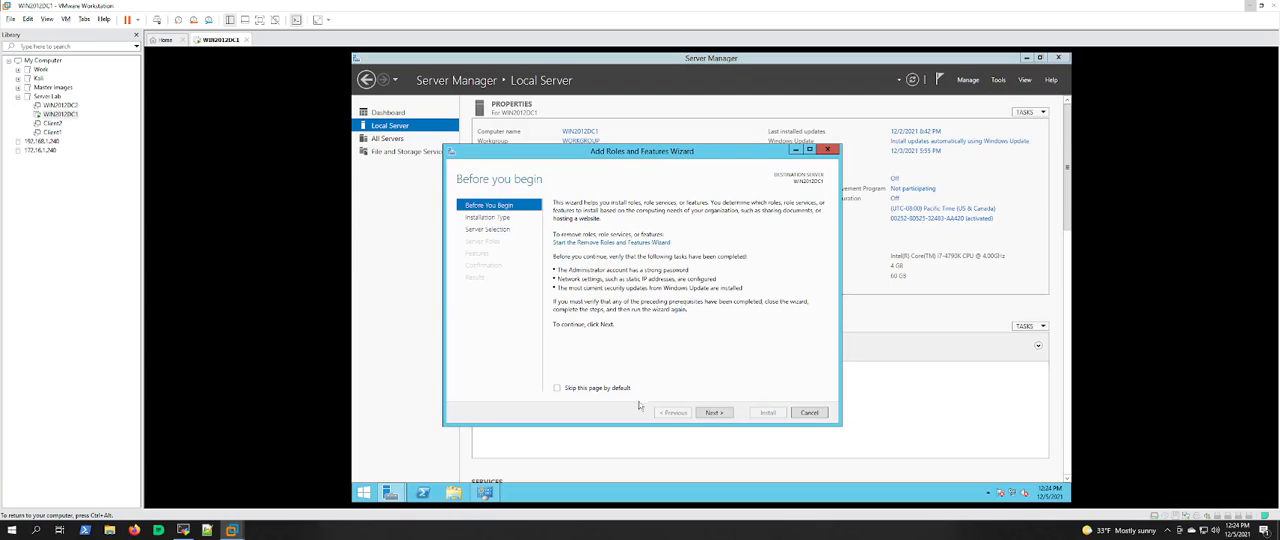
pyautogui.click(712, 413)
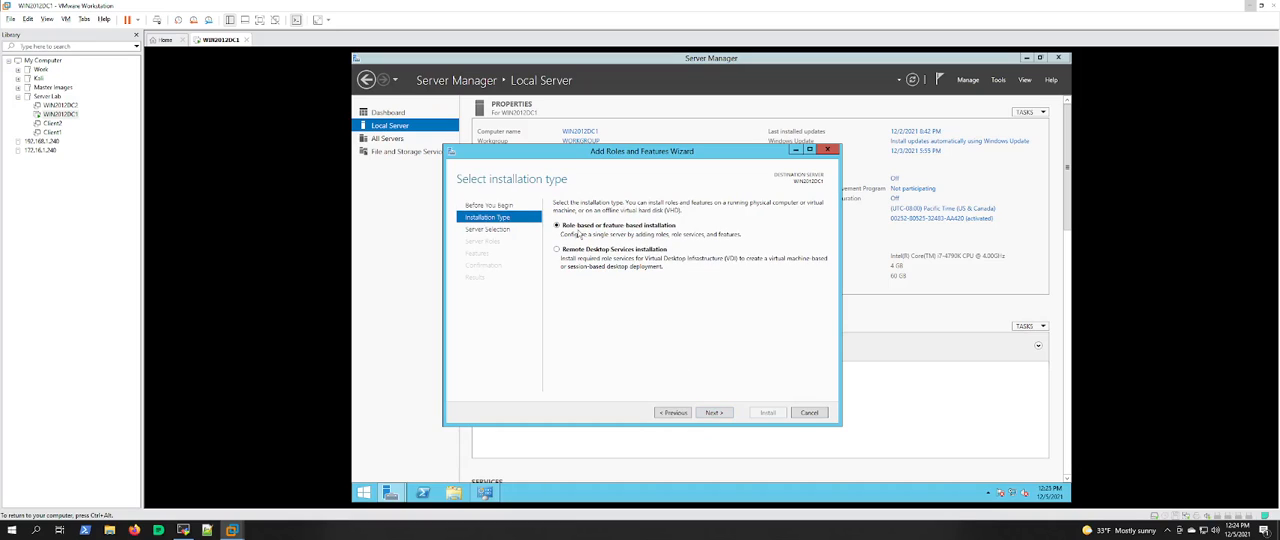
pyautogui.click(712, 412)
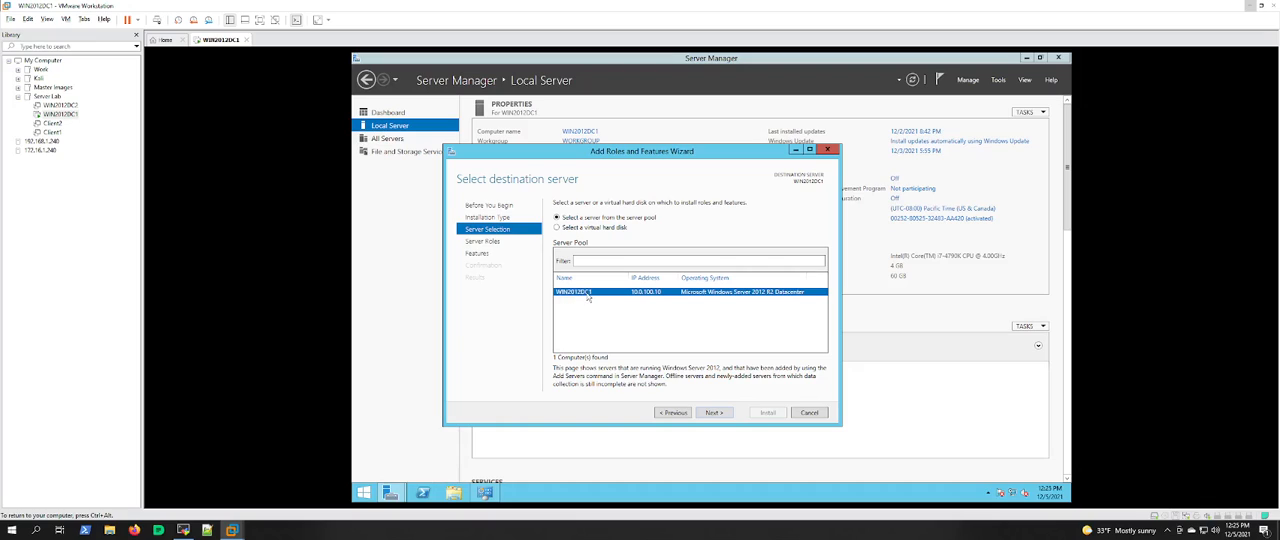
pyautogui.click(712, 413)
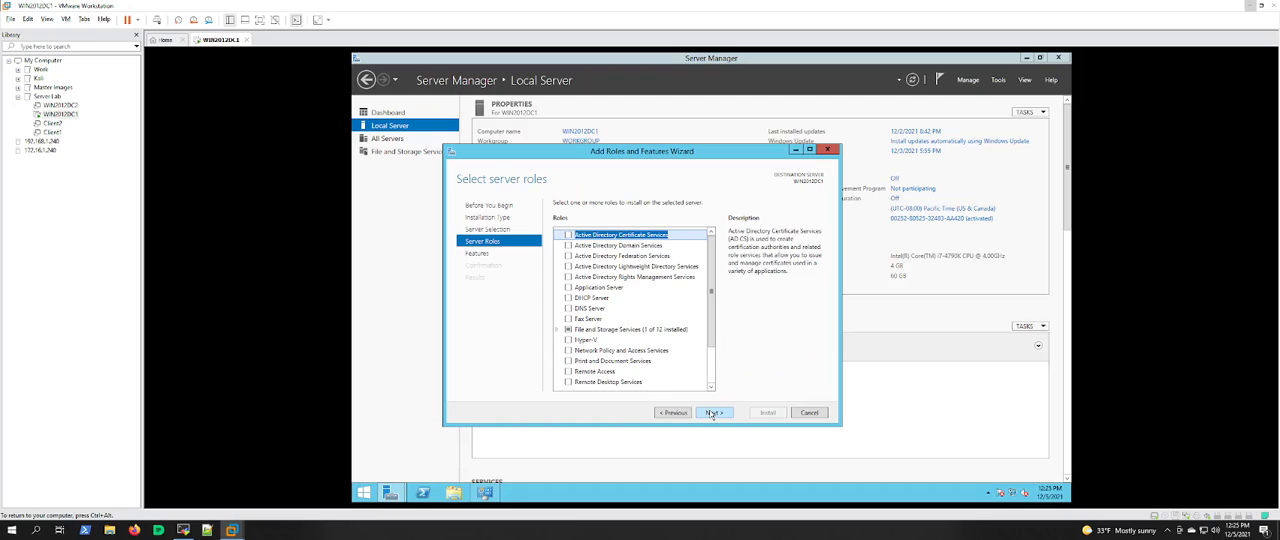
# Step: Select the Active Directory Domain Services and DNS Server roles, including their required features and management tools
pyautogui.click(569, 246)
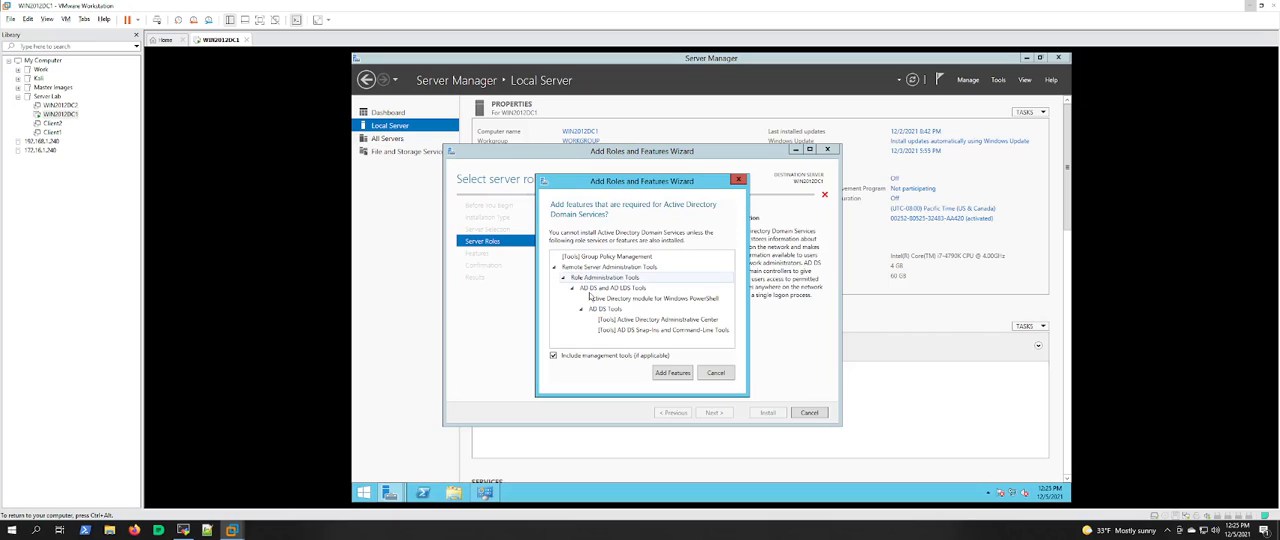
pyautogui.click(668, 376)
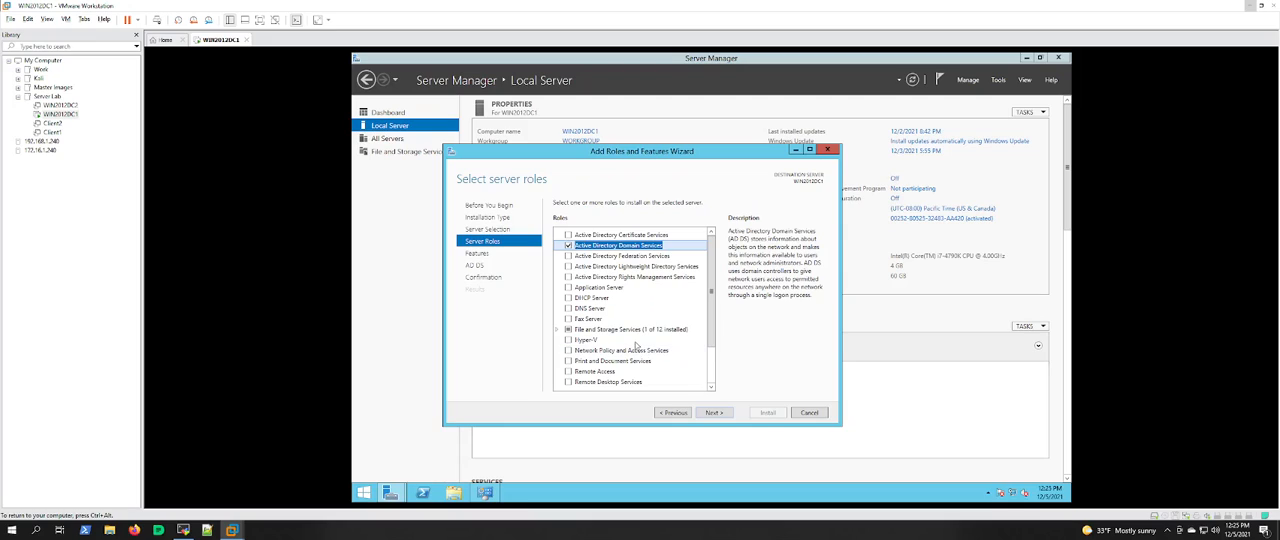
pyautogui.click(568, 309)
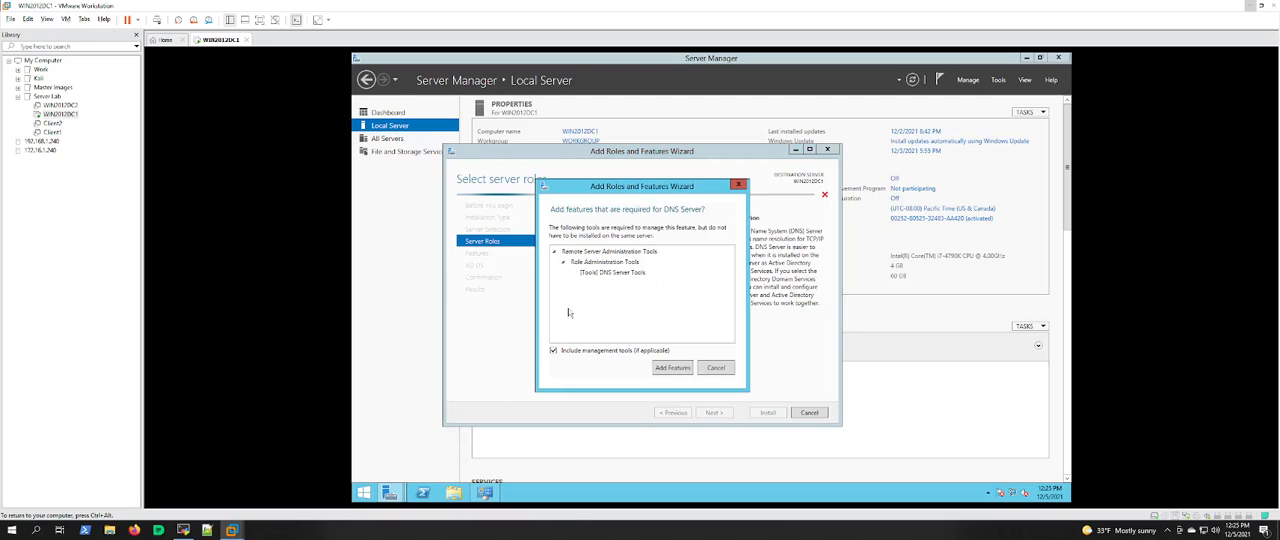
pyautogui.click(669, 368)
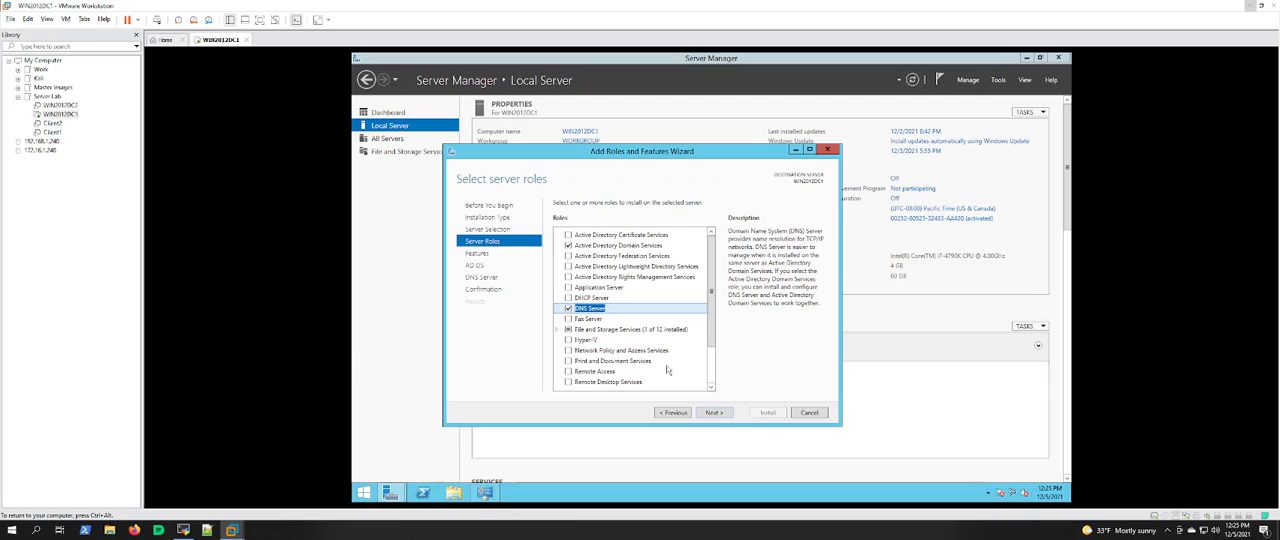
pyautogui.moveTo(712, 322); pyautogui.dragTo(716, 370)
pyautogui.click(713, 412)
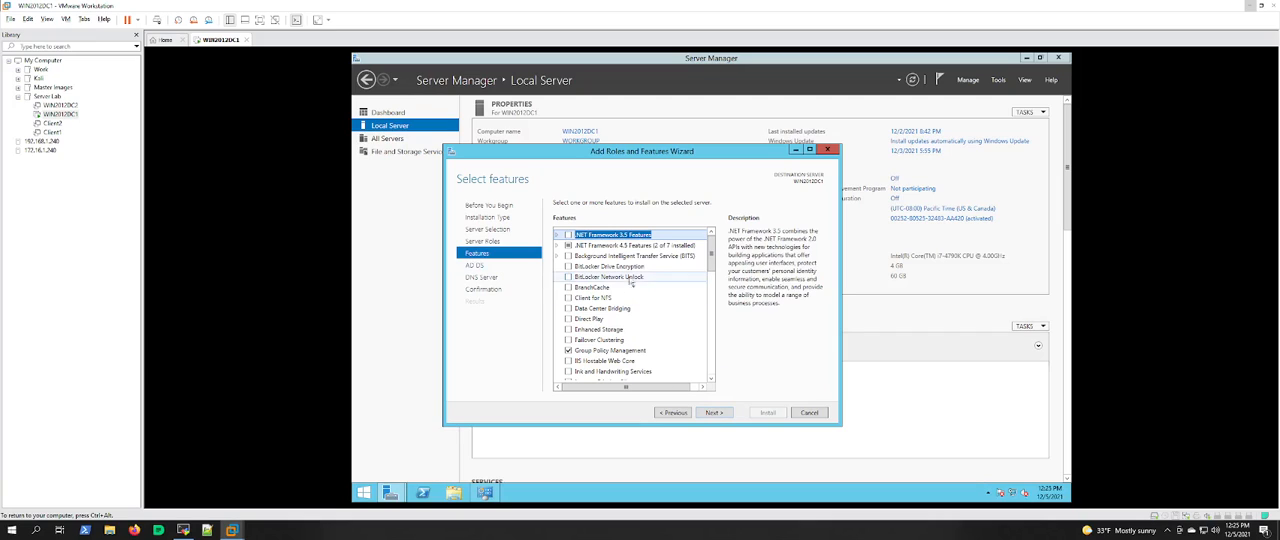
# Step: Keep the preselected features and proceed past the AD DS and DNS Server information pages to the installation confirmation
pyautogui.moveTo(712, 256); pyautogui.dragTo(712, 316)
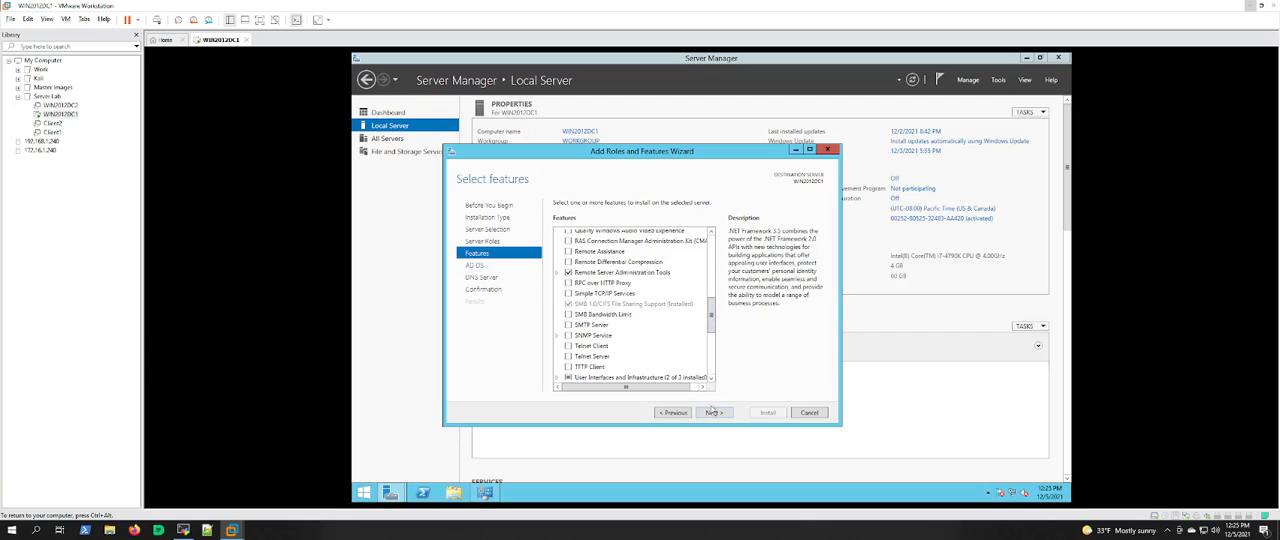
pyautogui.scroll(-1, 668, 345)
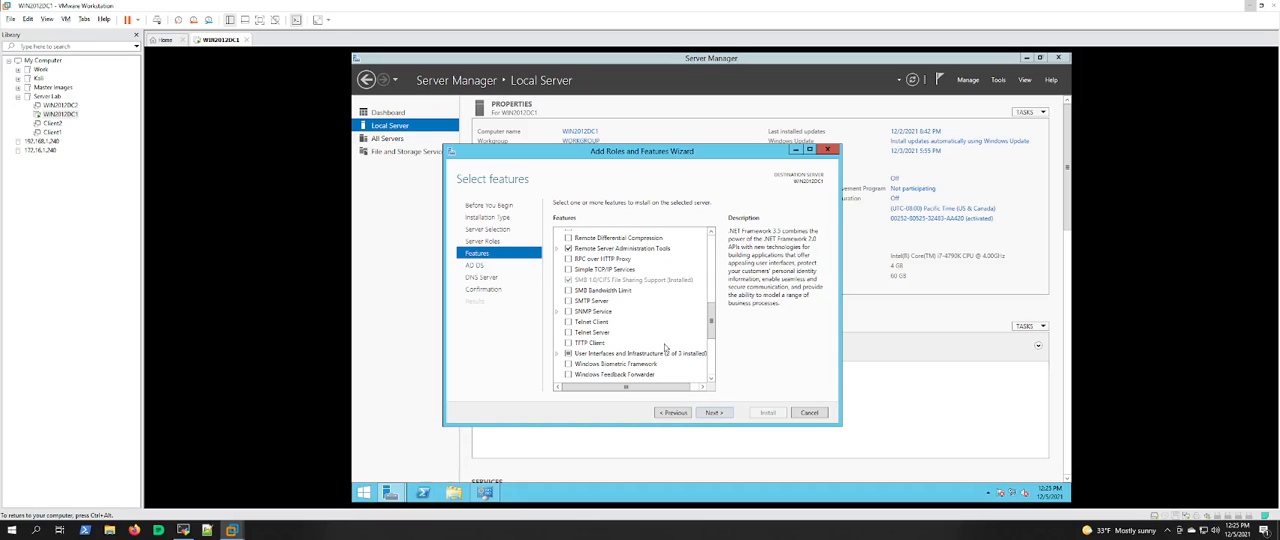
pyautogui.click(716, 412)
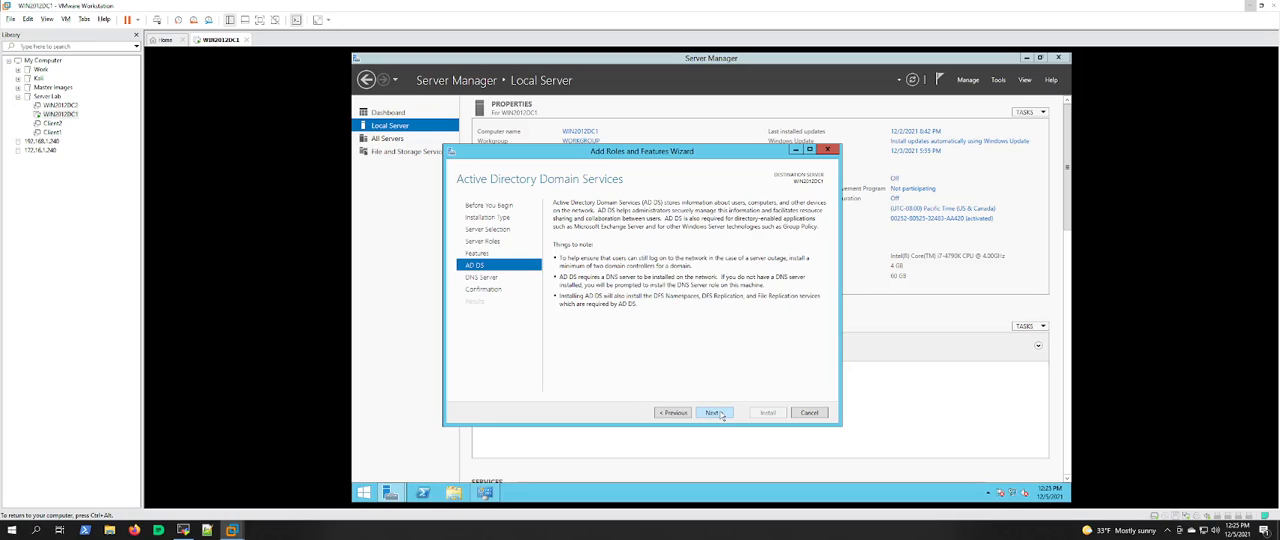
pyautogui.click(721, 415)
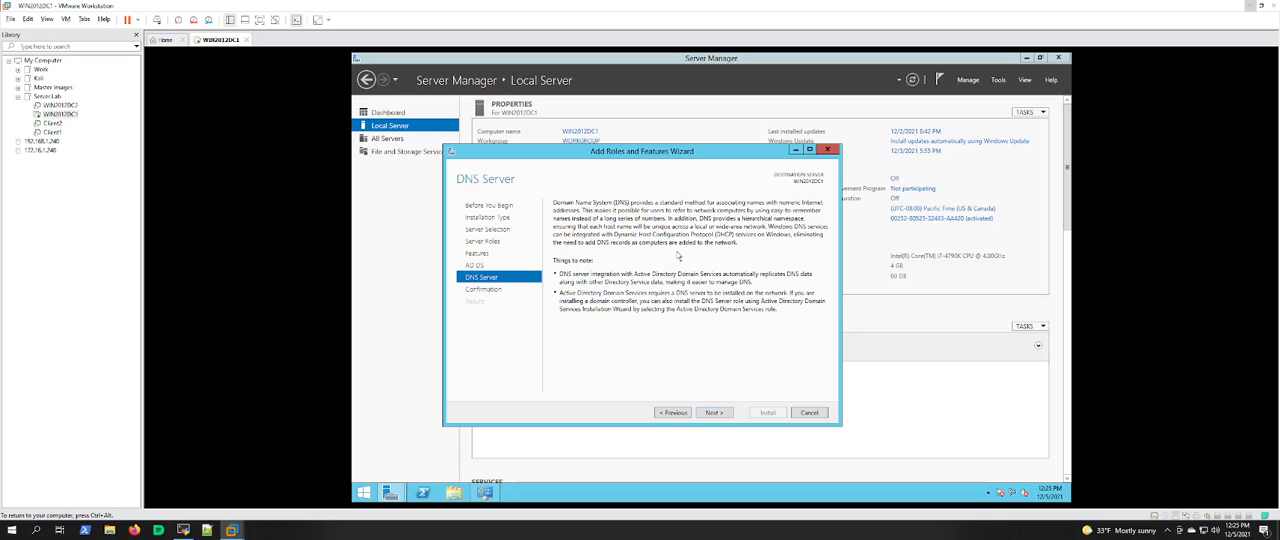
pyautogui.click(715, 413)
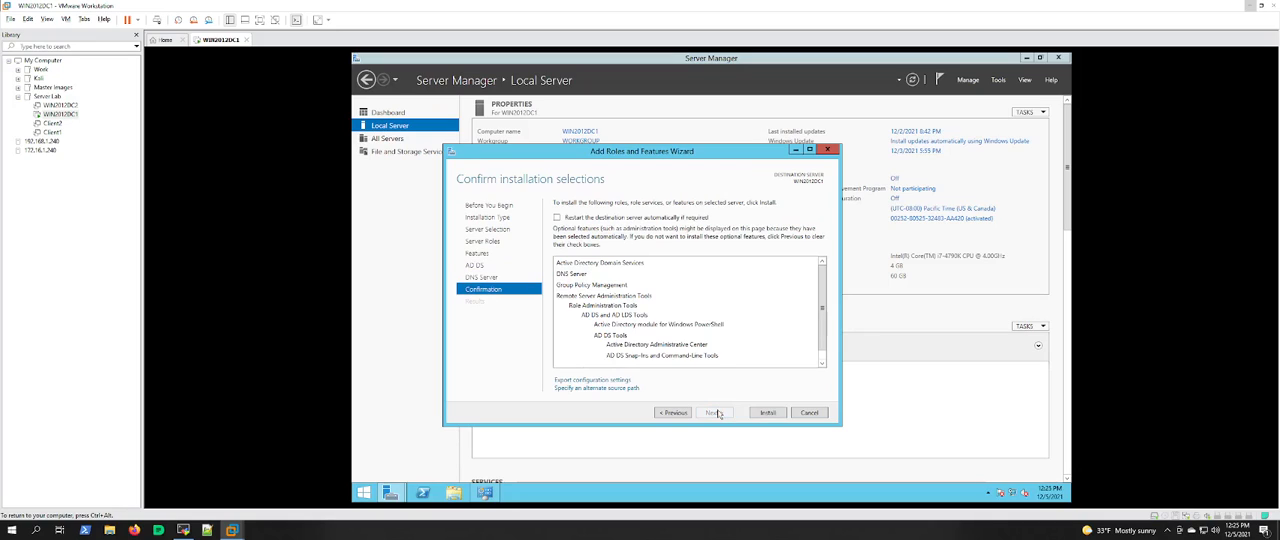
# Step: Allow automatic restart of the destination server, install the selected roles and features, and close the wizard
pyautogui.click(586, 219)
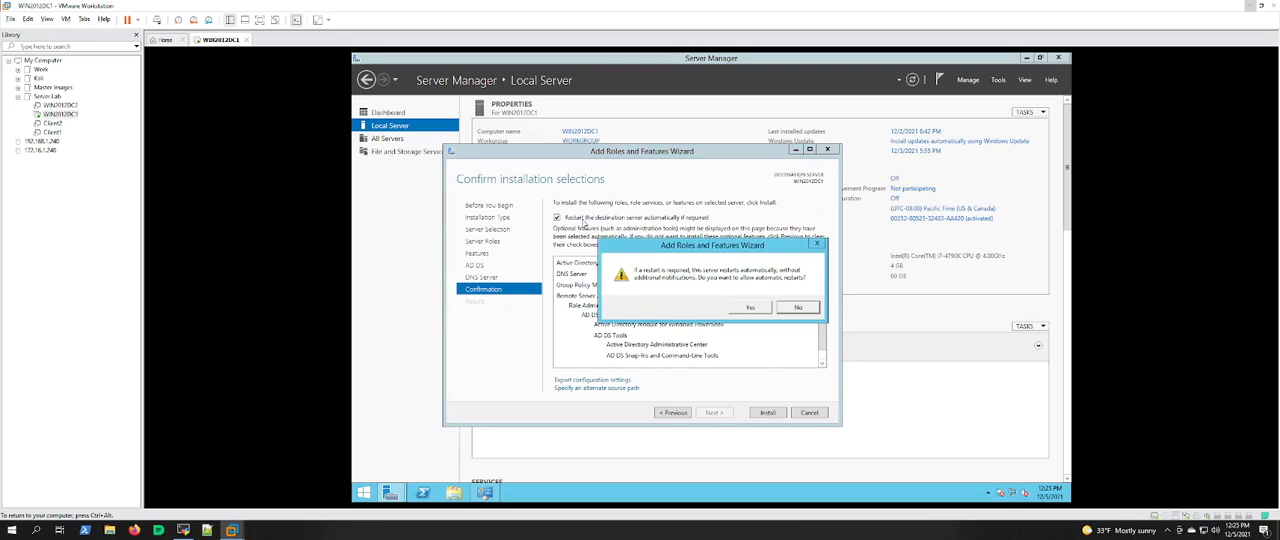
pyautogui.click(745, 309)
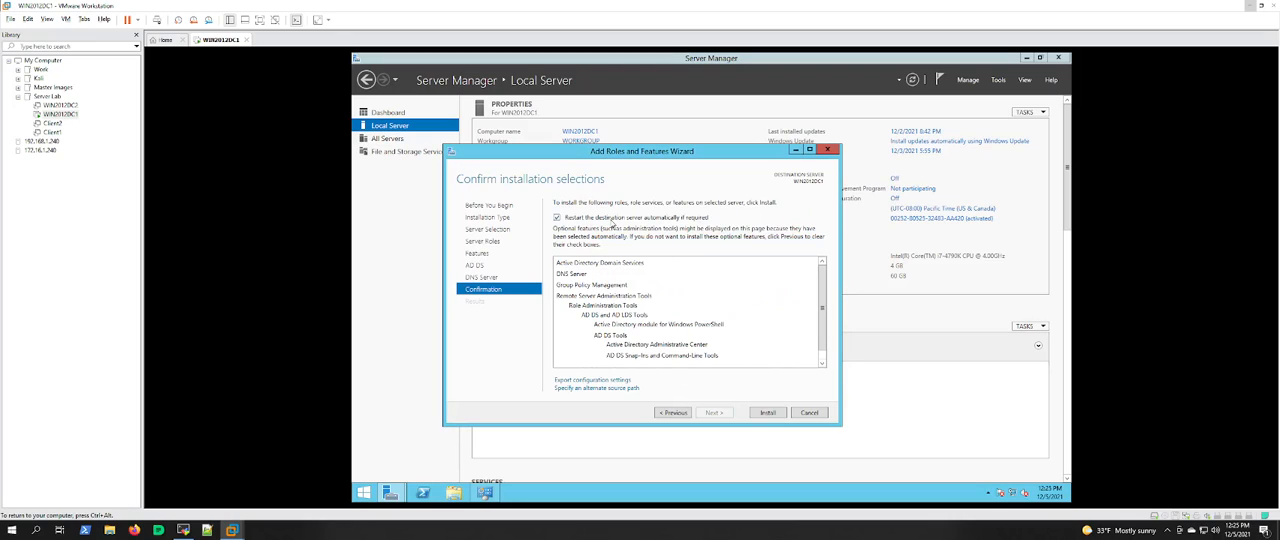
pyautogui.click(767, 413)
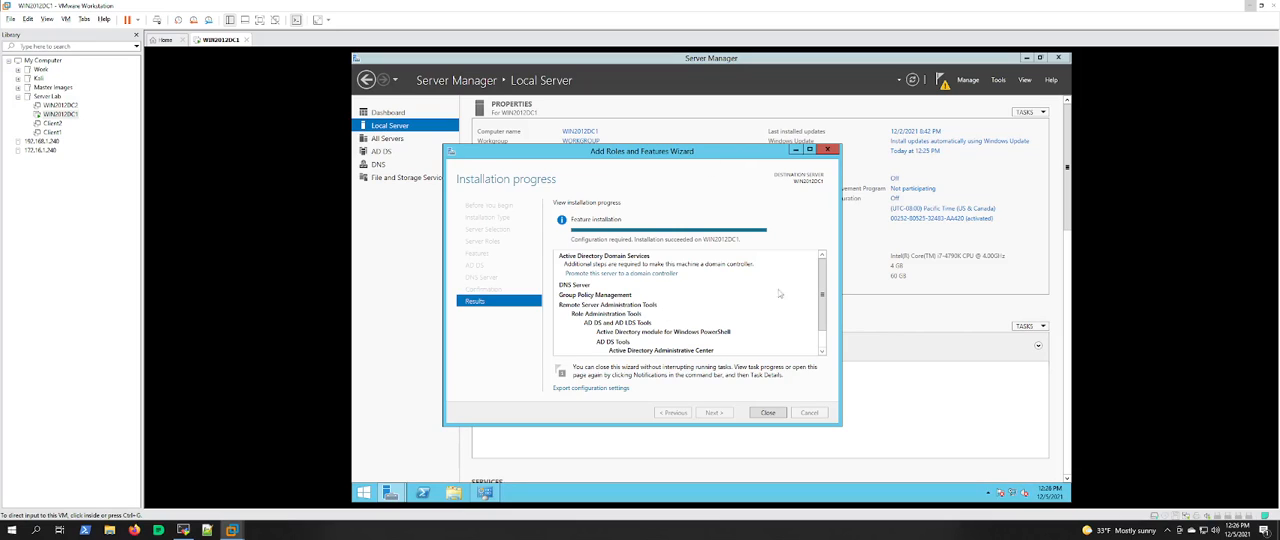
pyautogui.scroll(-1, 829, 341)
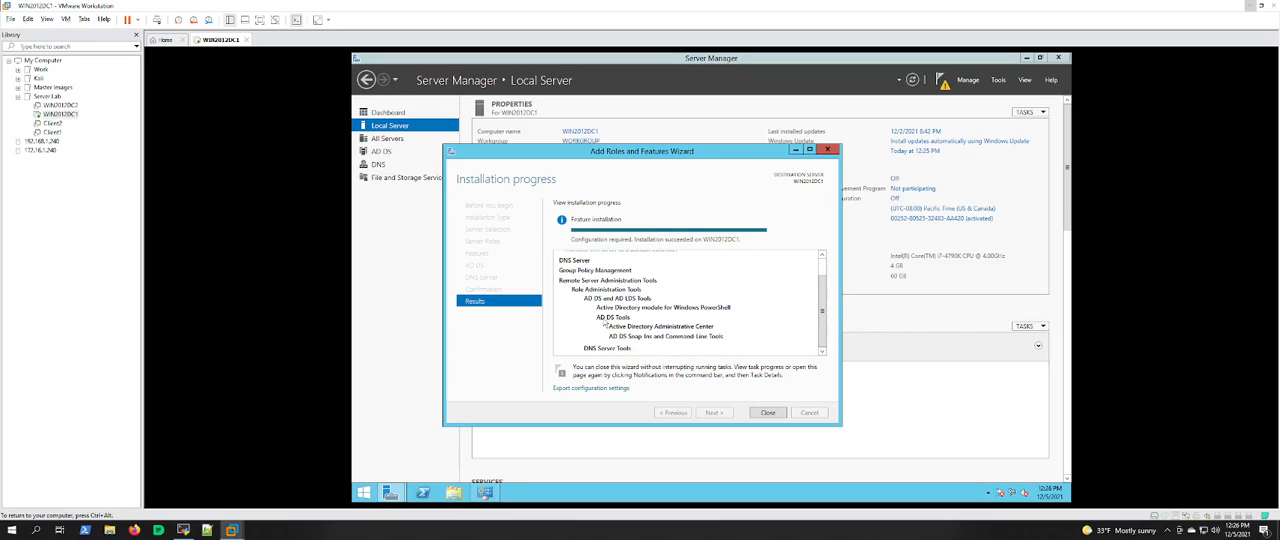
pyautogui.click(763, 413)
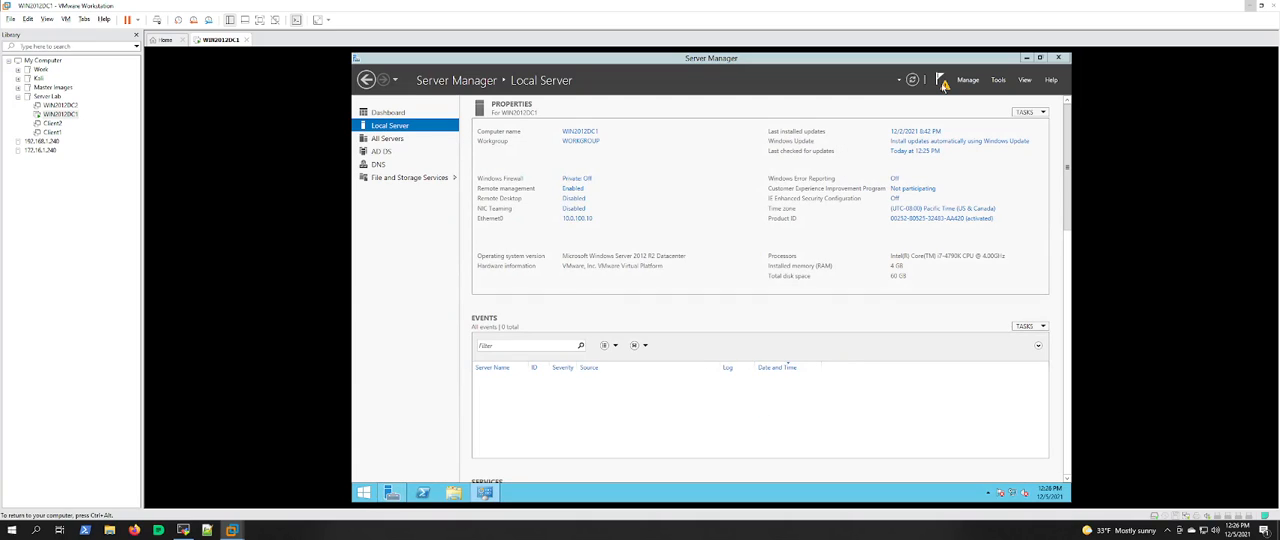
# Step: Start promoting the server to a domain controller and choose to add a new forest as the deployment operation
pyautogui.click(943, 85)
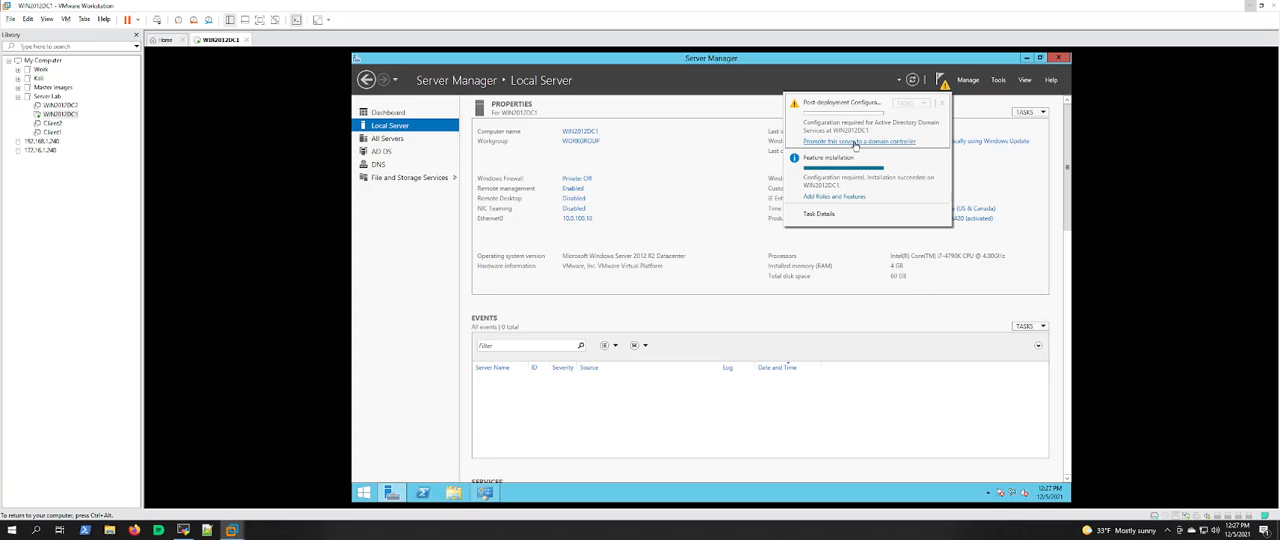
pyautogui.click(855, 142)
pyautogui.moveTo(611, 93); pyautogui.dragTo(684, 117)
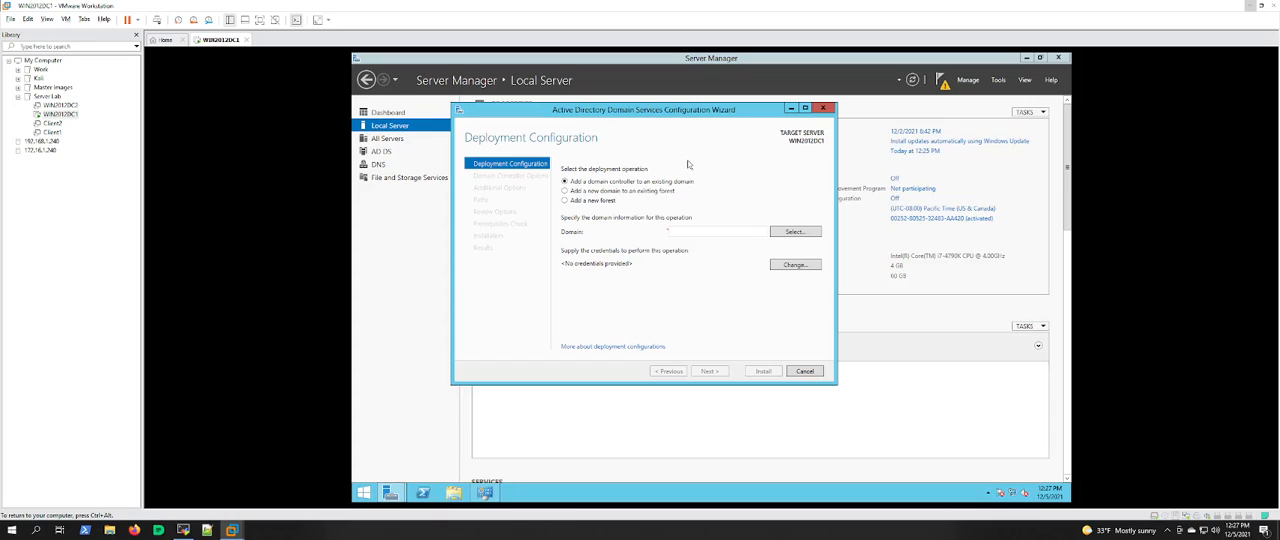
pyautogui.click(657, 197)
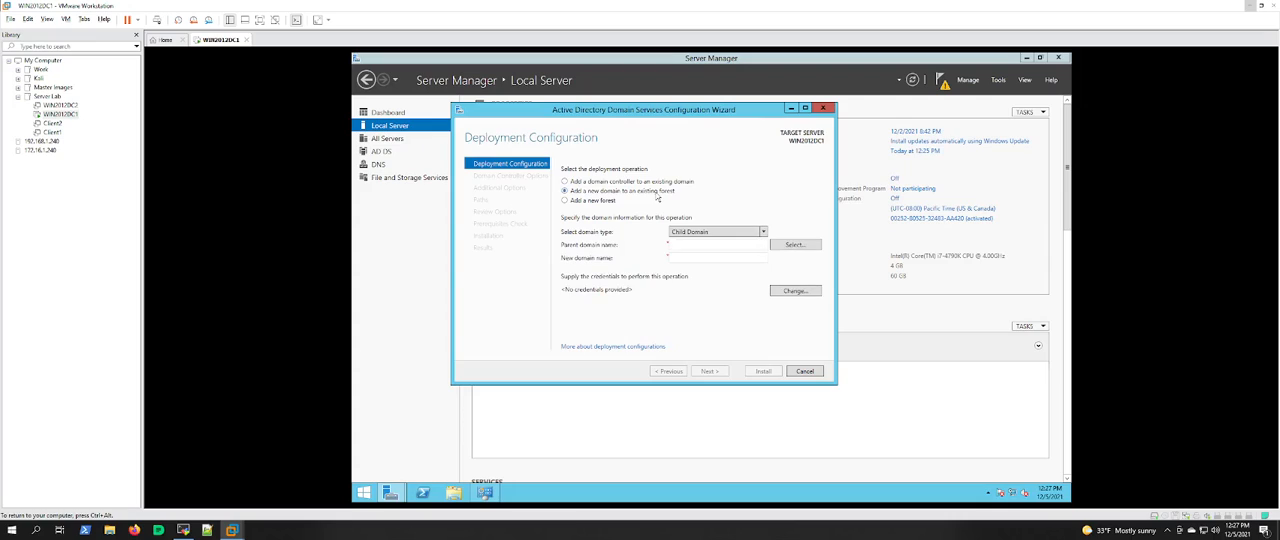
pyautogui.click(593, 202)
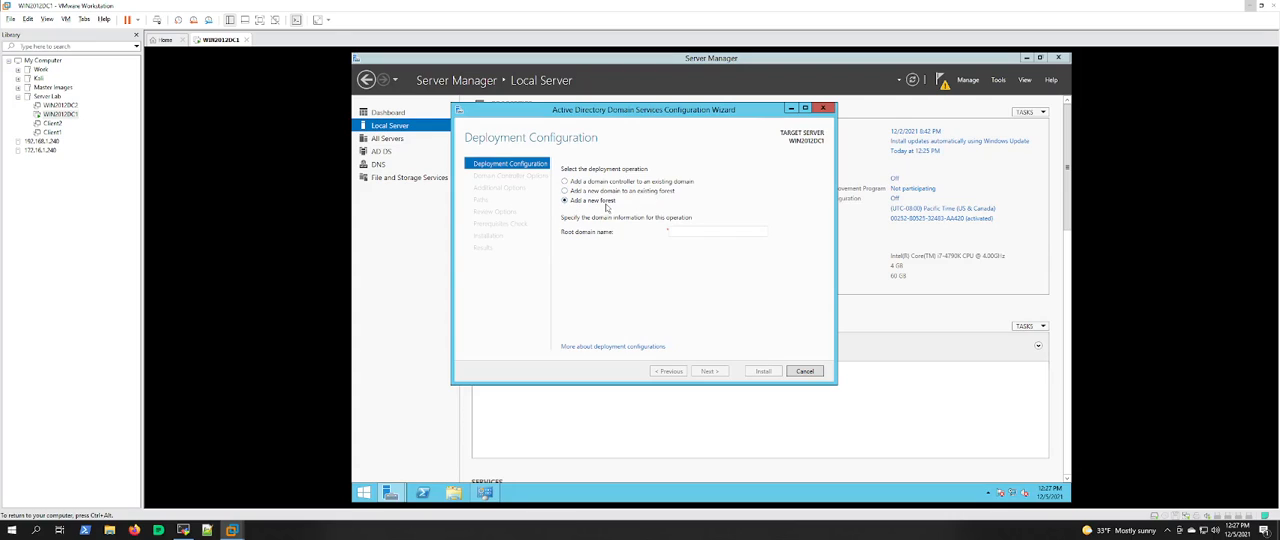
# Step: Set the new forest's root domain name to UnrealLabs.local and continue to the domain controller options
pyautogui.click(702, 232)
pyautogui.write('Unreal-Labs')
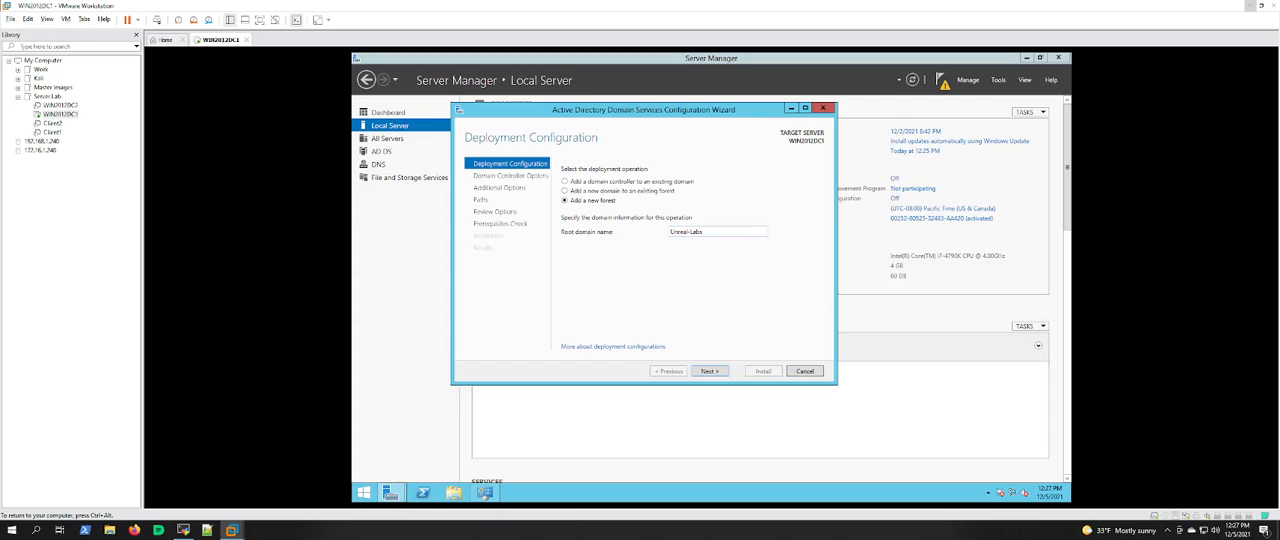
pyautogui.press('BackSpace')
pyautogui.click(716, 374)
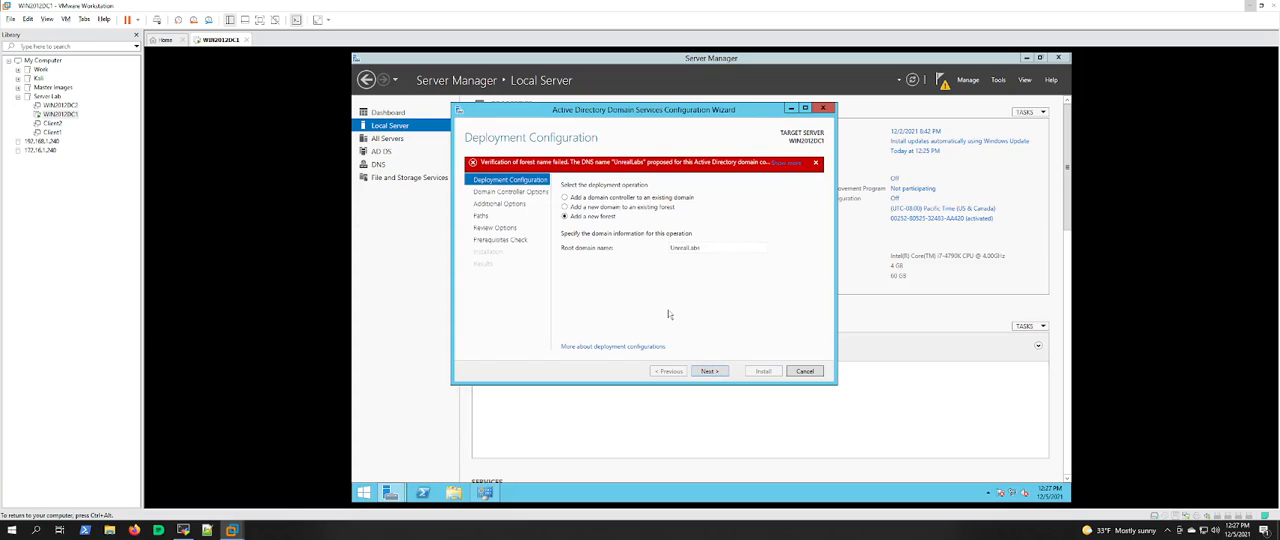
pyautogui.doubleClick(686, 248)
pyautogui.click(701, 248)
pyautogui.write('.local')
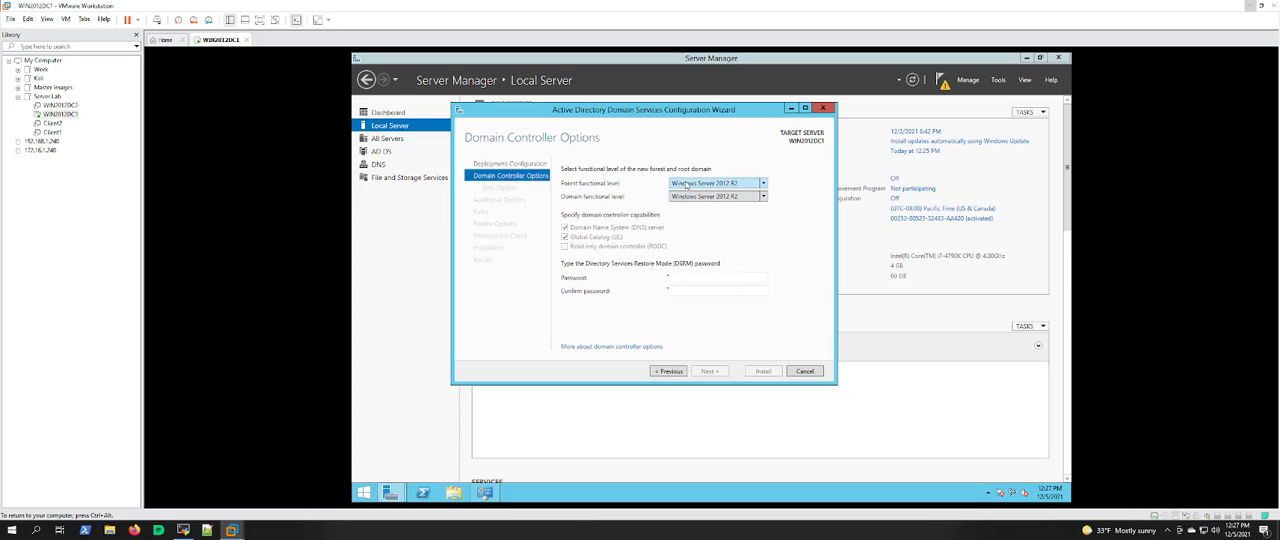
# Step: Keep Windows Server 2012 R2 as forest and domain functional level, enter and confirm the DSRM password, and continue to the DNS options
pyautogui.click(762, 184)
pyautogui.click(763, 186)
pyautogui.click(763, 186)
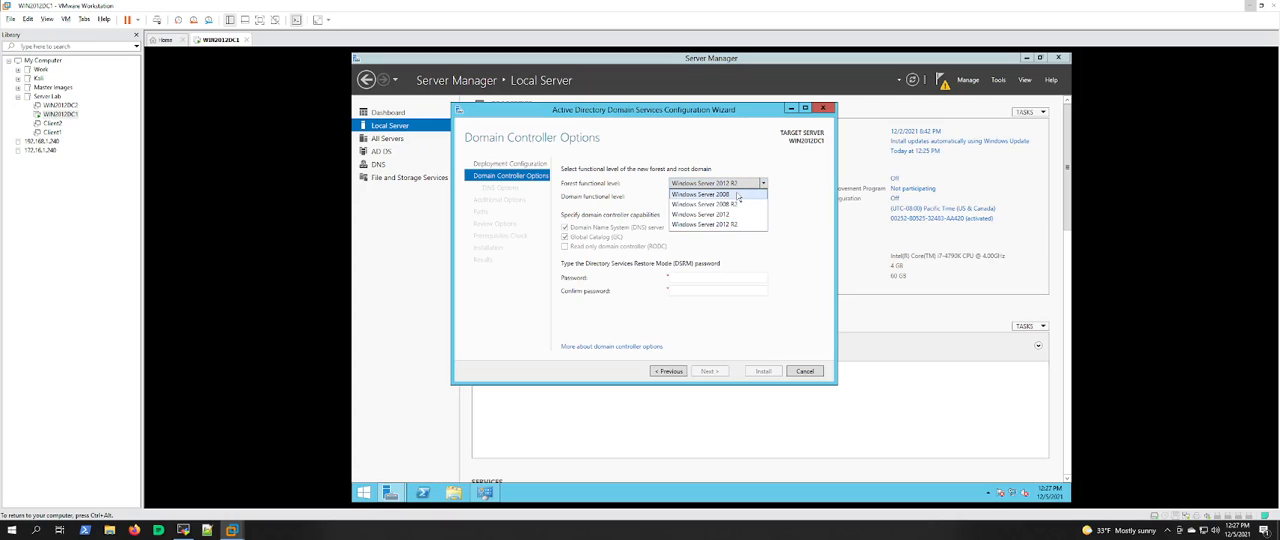
pyautogui.click(788, 200)
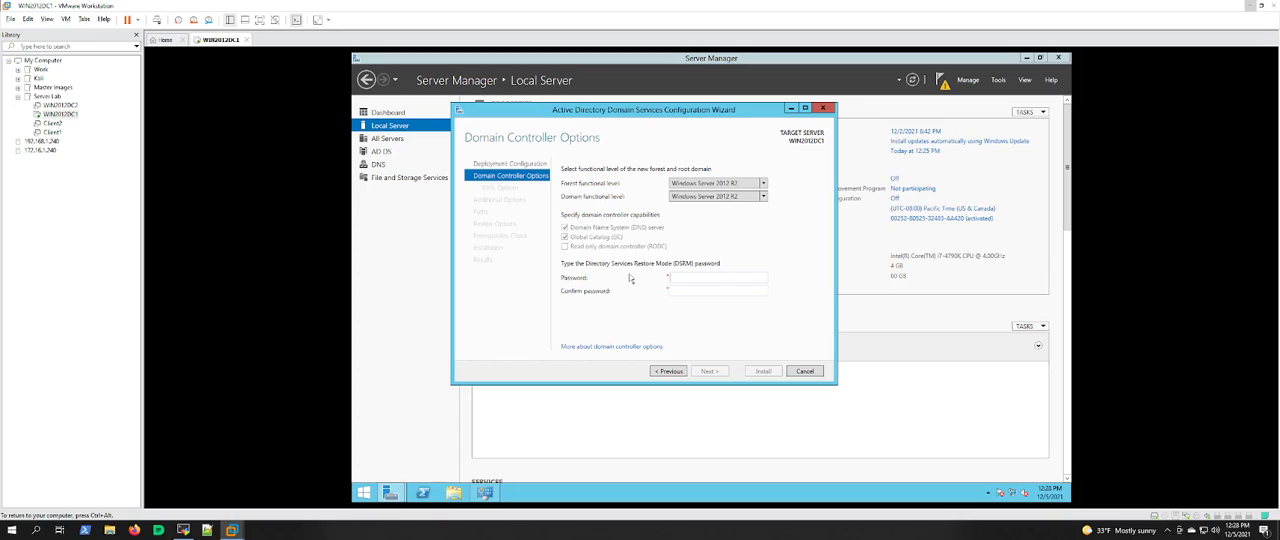
pyautogui.write('••••••••••••••••')
pyautogui.click(716, 373)
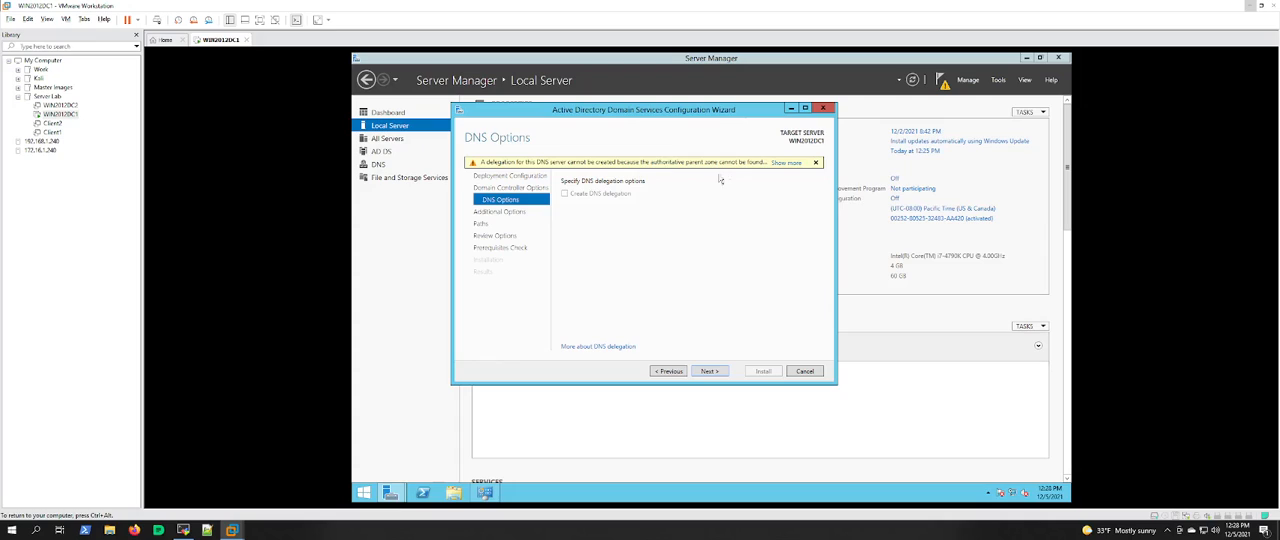
# Step: Leave DNS delegation off, keep UNREALLABS as the NetBIOS domain name, and continue to the folder paths
pyautogui.click(709, 371)
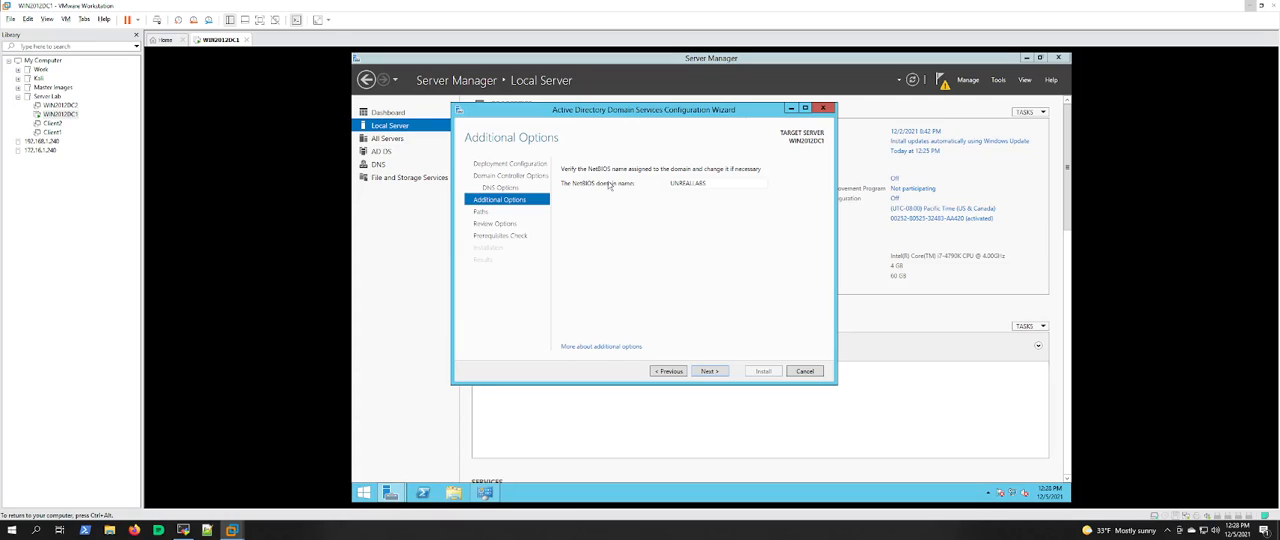
pyautogui.doubleClick(692, 184)
pyautogui.click(692, 184)
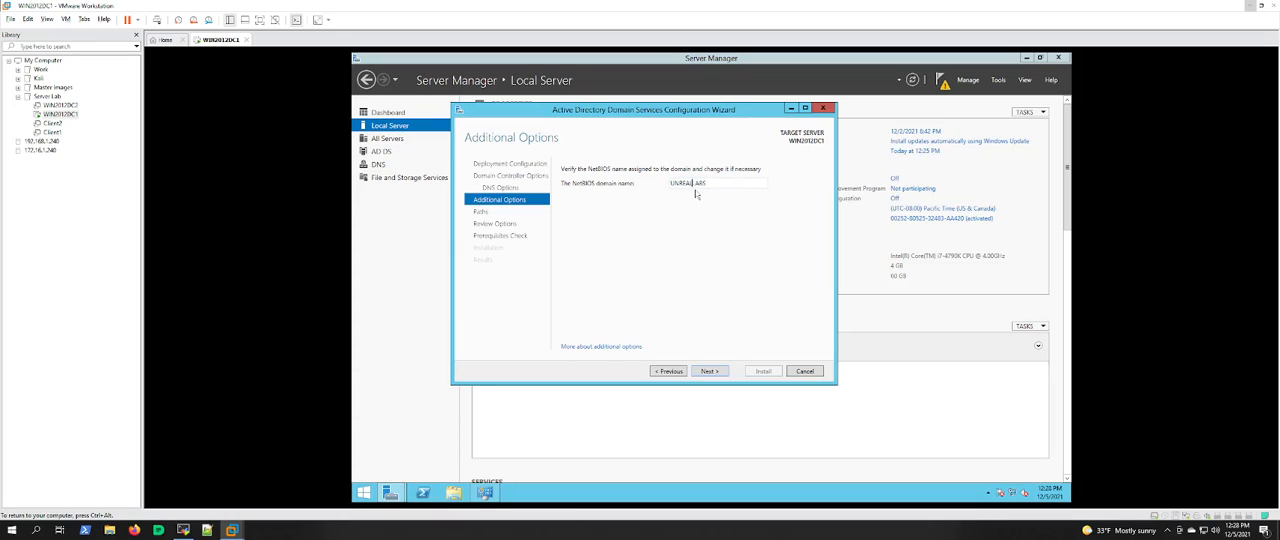
pyautogui.click(714, 373)
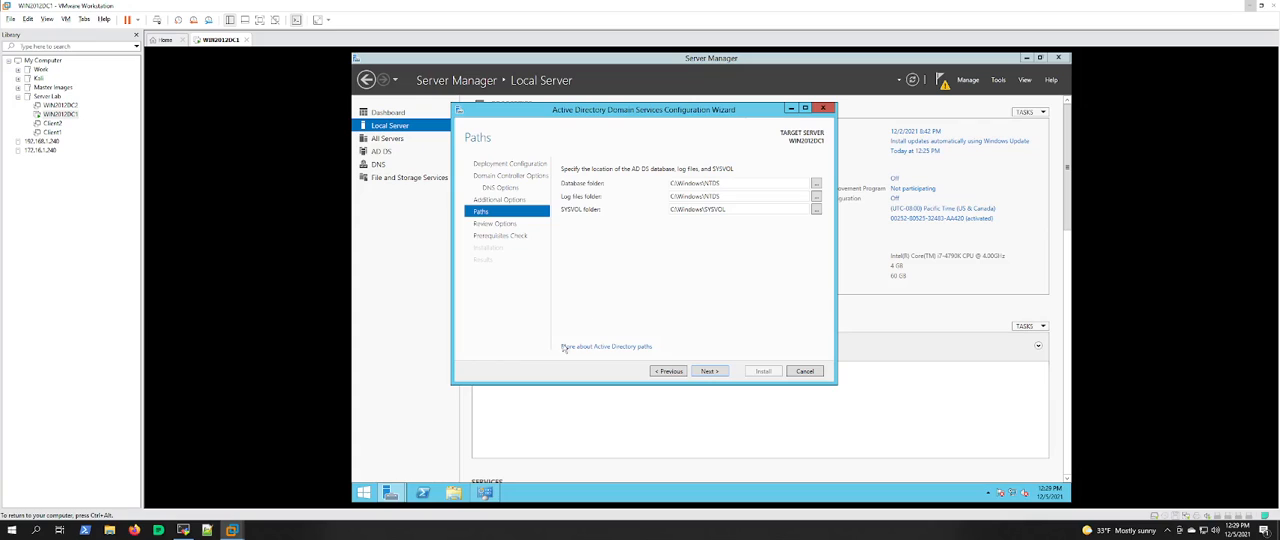
# Step: Look at the server's available drives in File Explorer and close the window
pyautogui.press('super+e')
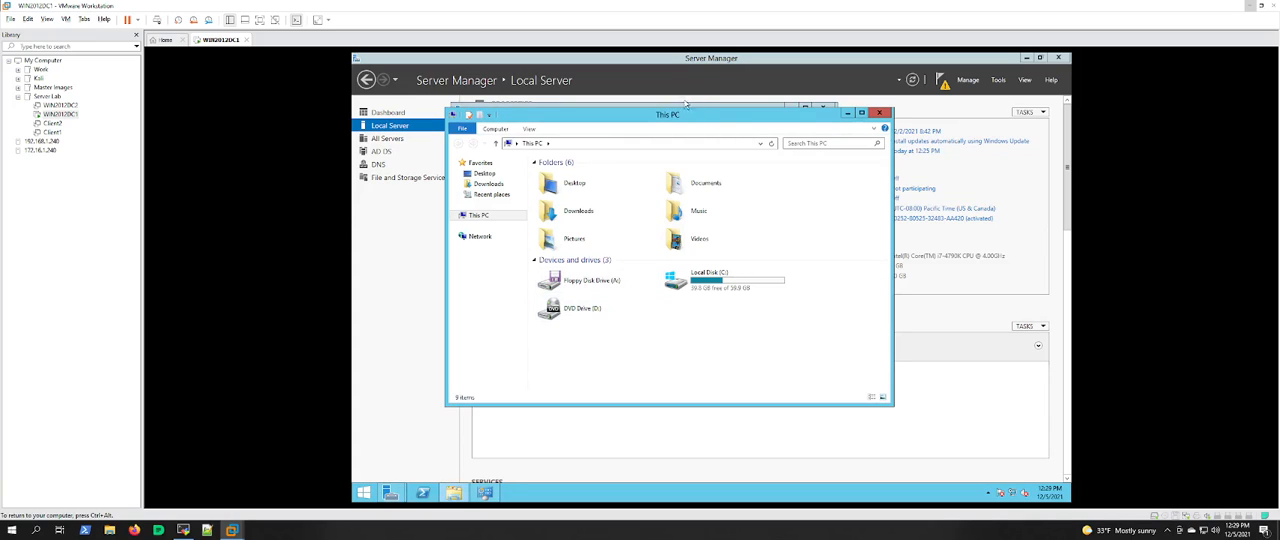
pyautogui.moveTo(672, 117); pyautogui.dragTo(613, 117)
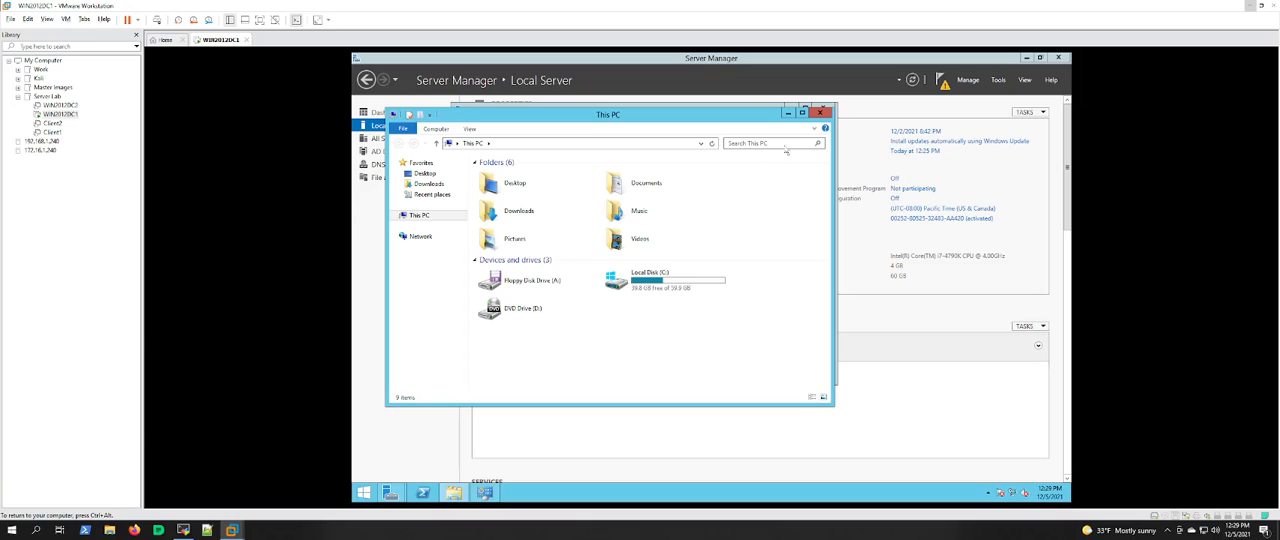
pyautogui.click(820, 113)
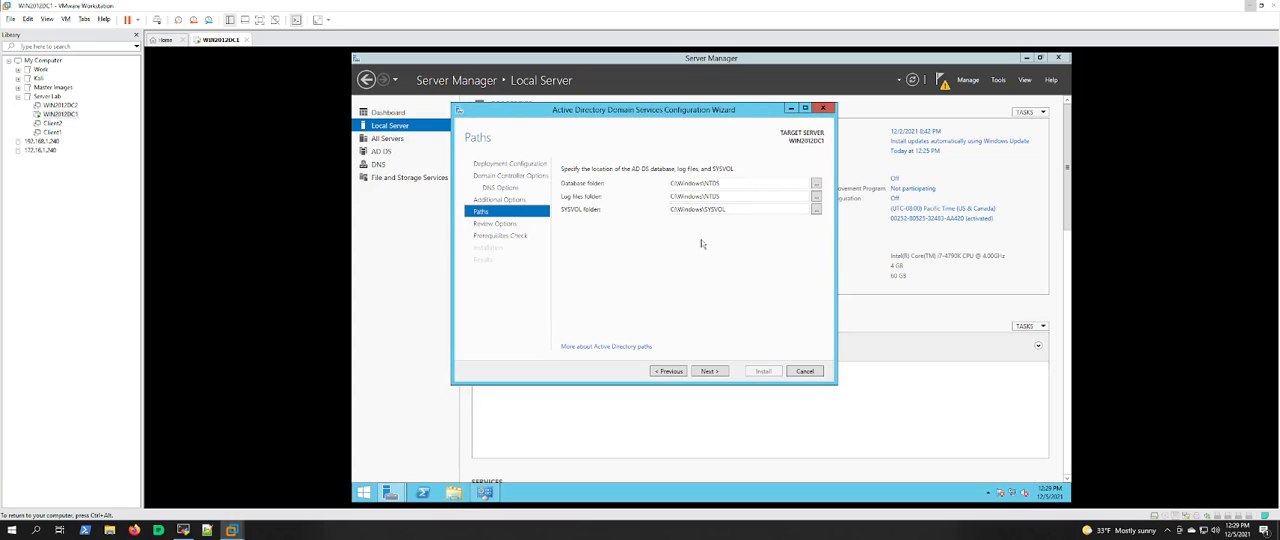
# Step: Keep the default C:\Windows\NTDS database and log folders and C:\Windows\SYSVOL folder, and continue to the options review
pyautogui.click(709, 371)
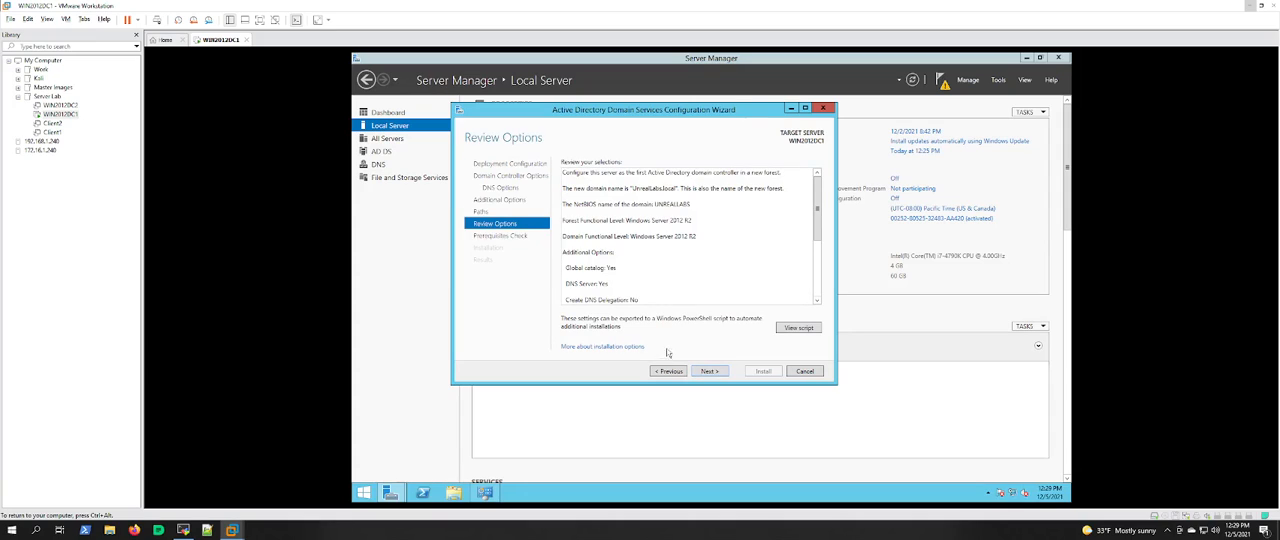
pyautogui.click(669, 371)
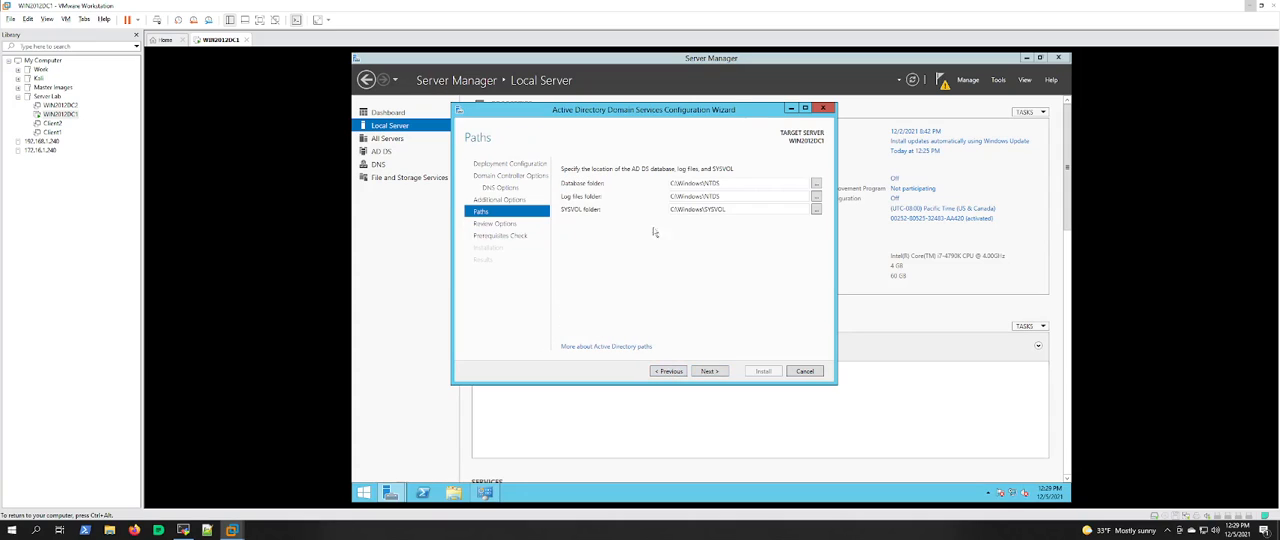
pyautogui.click(708, 371)
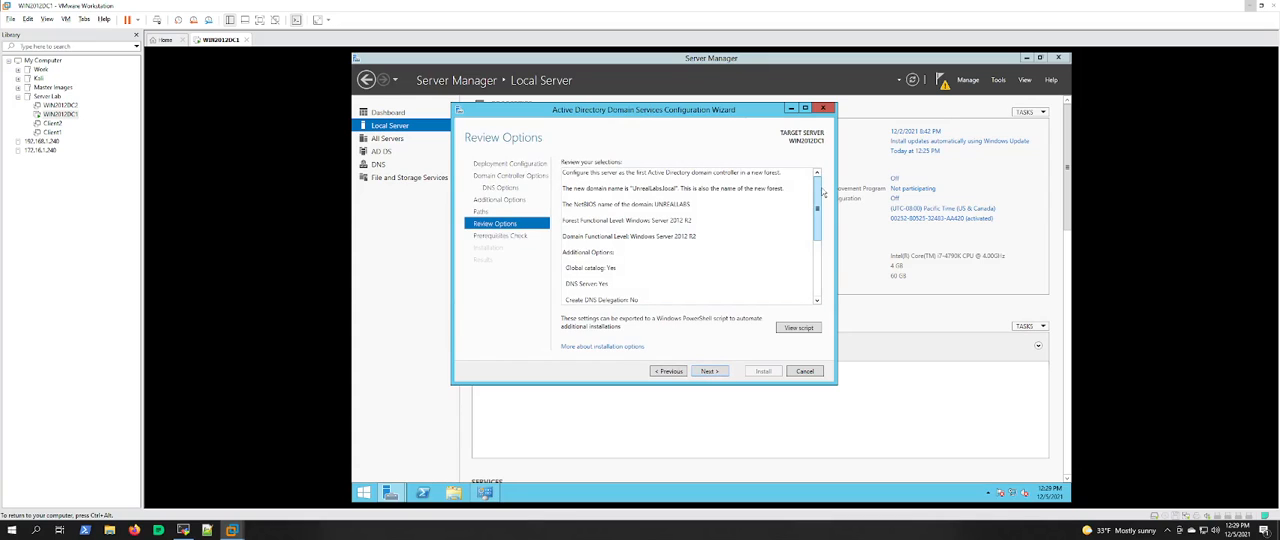
# Step: Review the remaining selected options, view the PowerShell deployment script generated from them, and close the script
pyautogui.moveTo(819, 194); pyautogui.dragTo(820, 247)
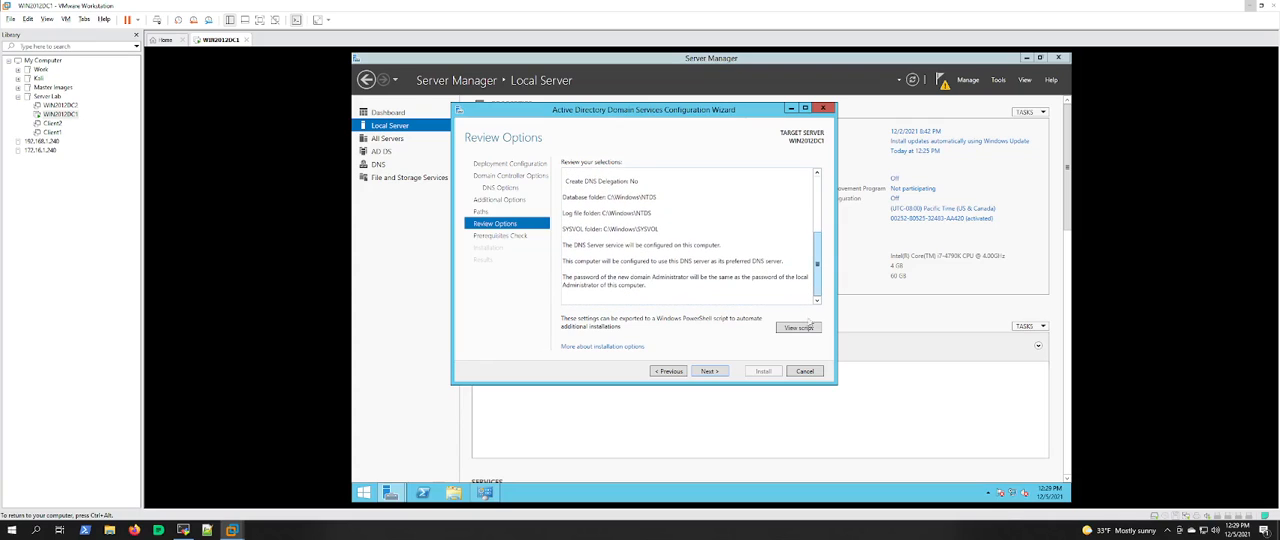
pyautogui.click(789, 331)
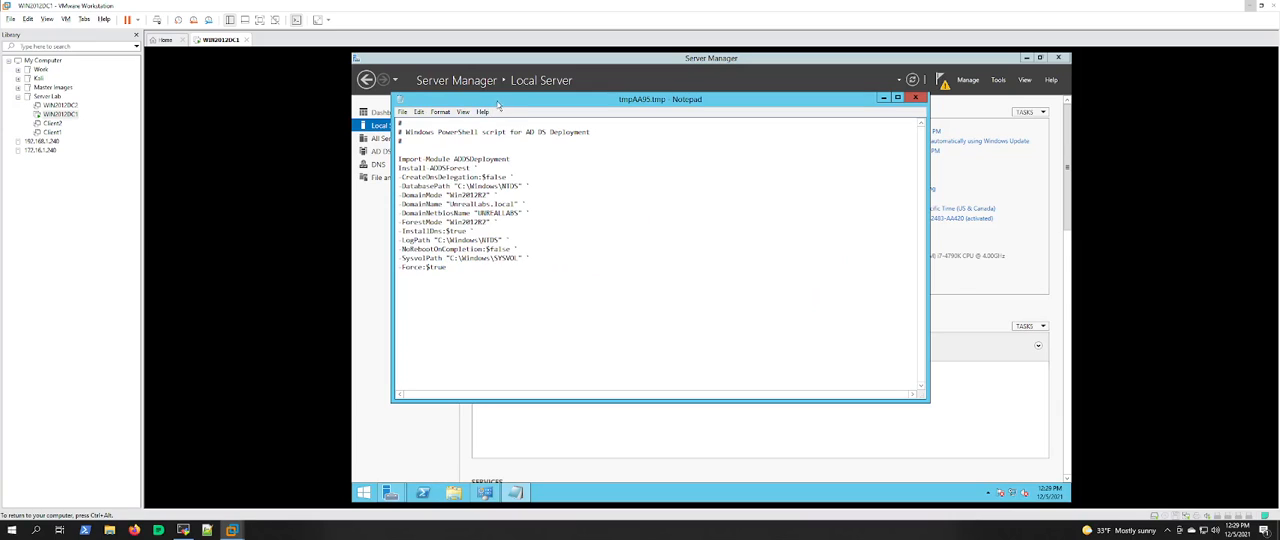
pyautogui.moveTo(496, 103); pyautogui.dragTo(510, 104)
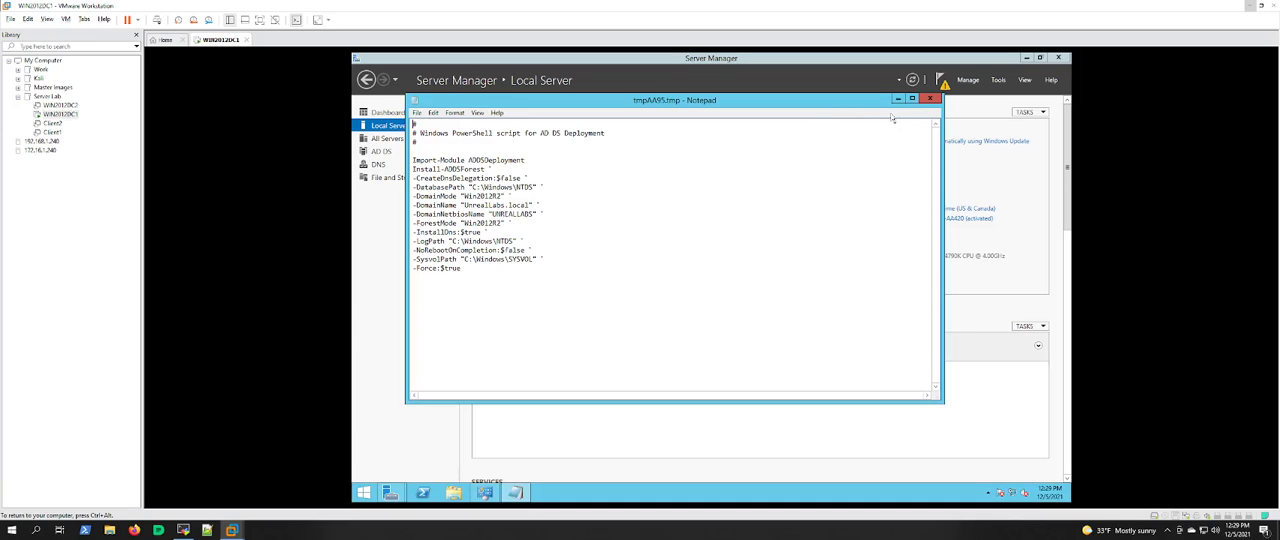
pyautogui.click(929, 99)
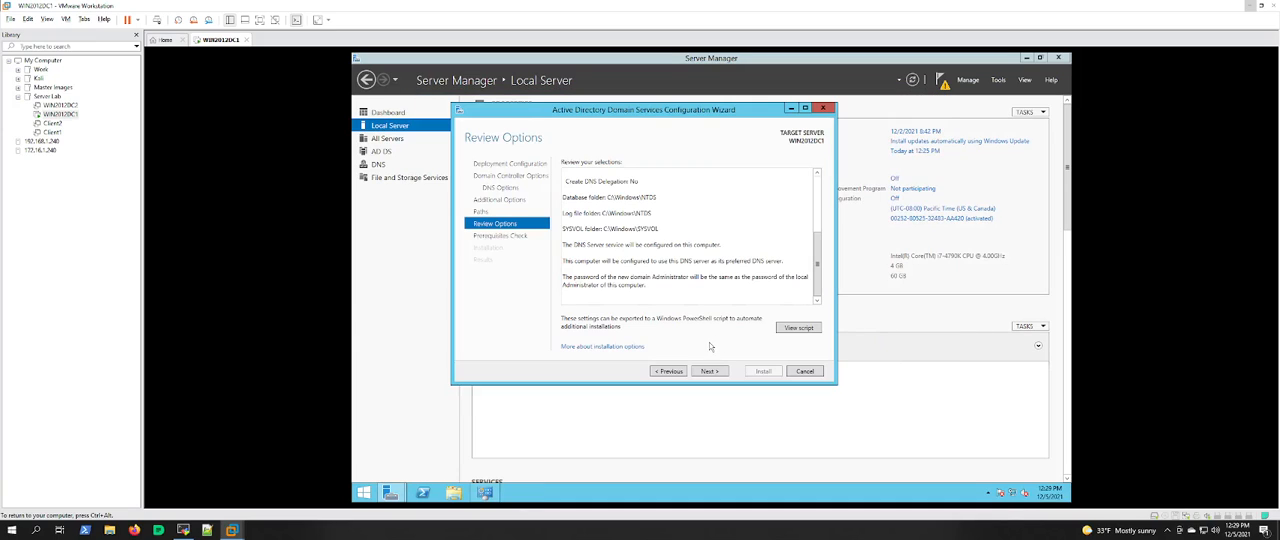
# Step: Run the prerequisites check for the domain controller promotion and examine the details of the reported error
pyautogui.click(711, 373)
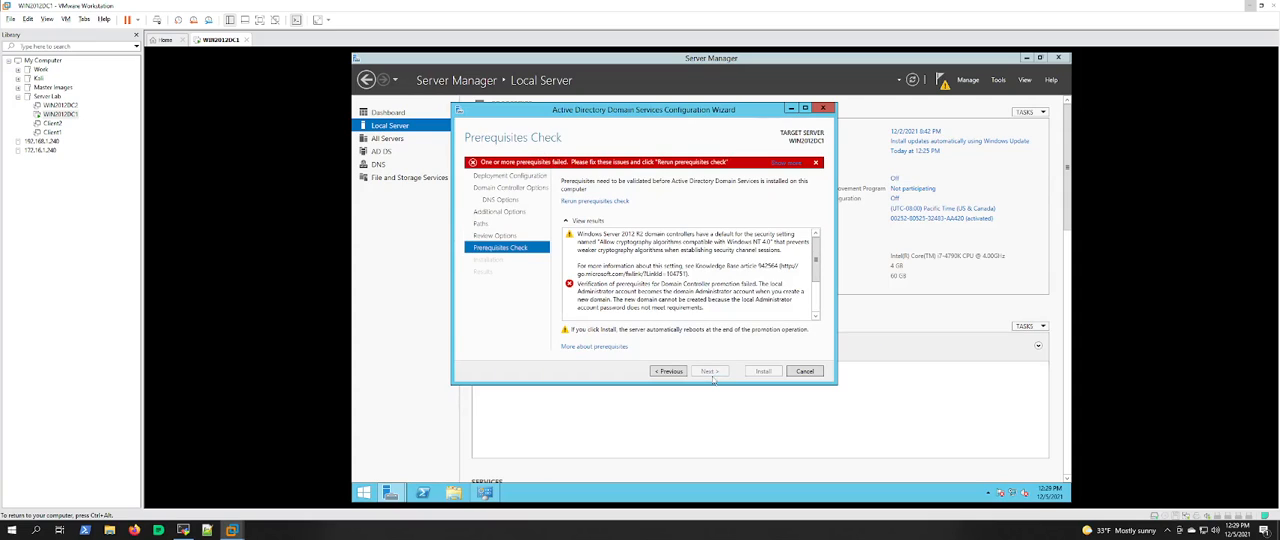
pyautogui.click(674, 301)
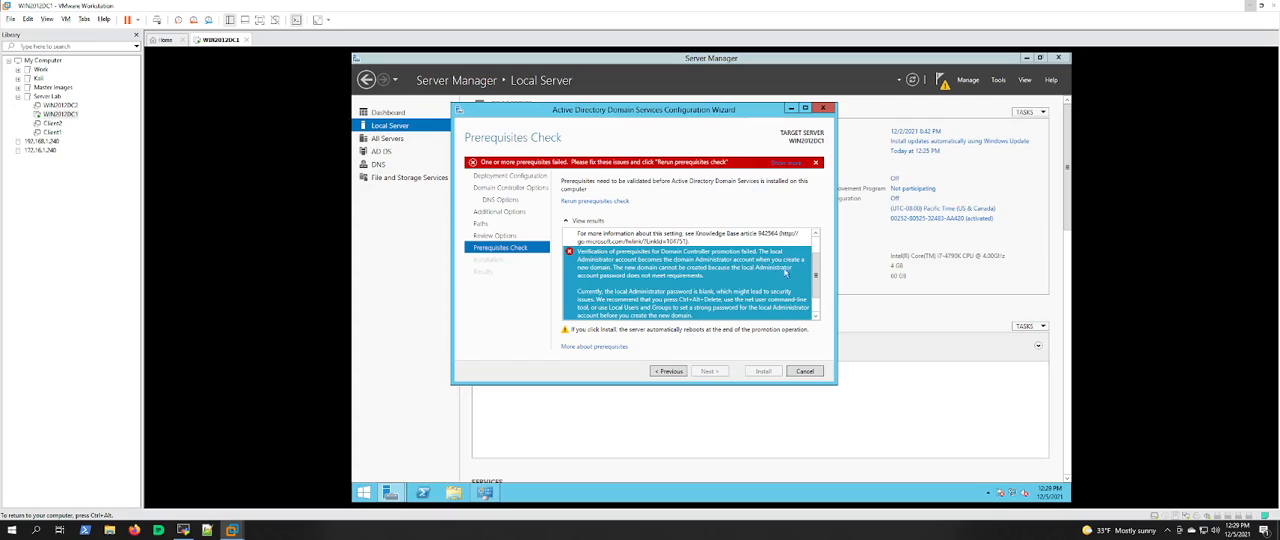
pyautogui.scroll(-1, 814, 277)
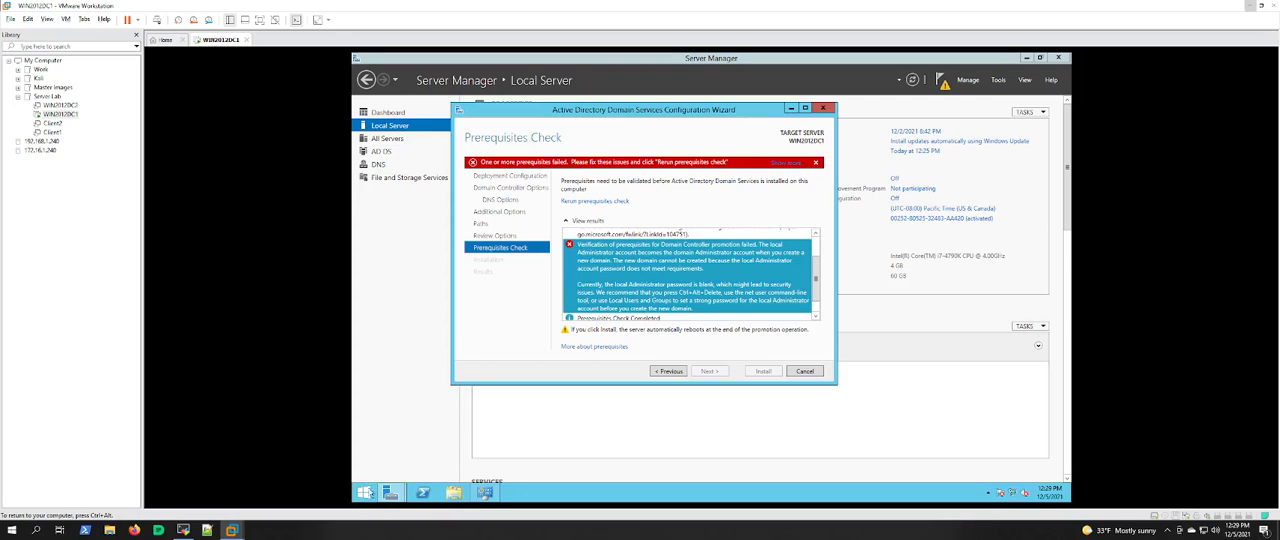
# Step: Open the management tool for This PC, minimize File Explorer, and maximize Server Manager
pyautogui.click(365, 492)
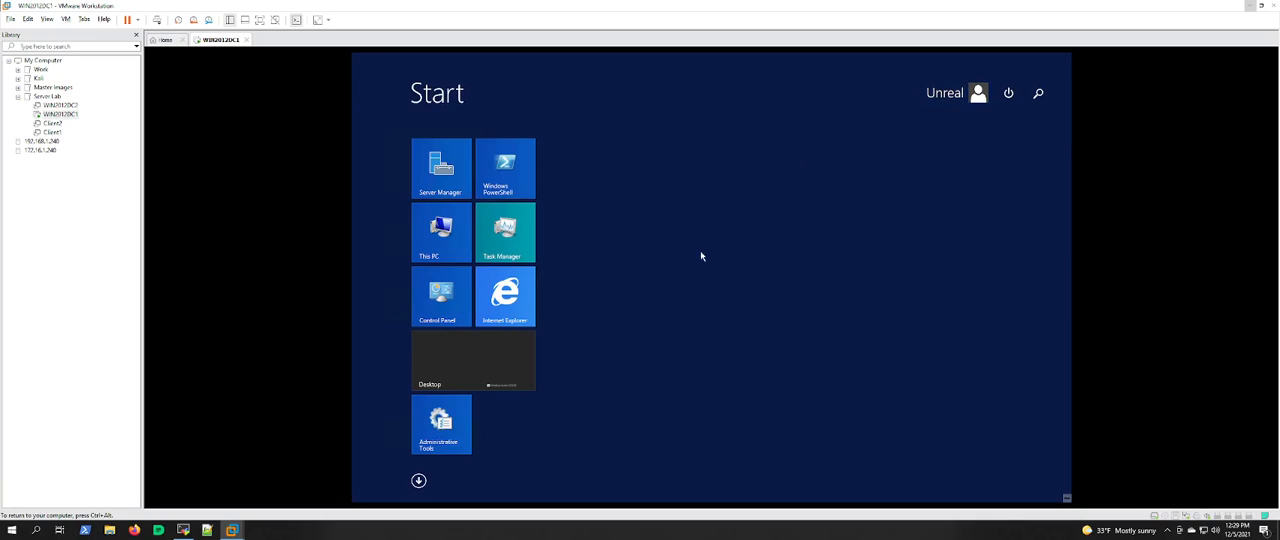
pyautogui.click(442, 230)
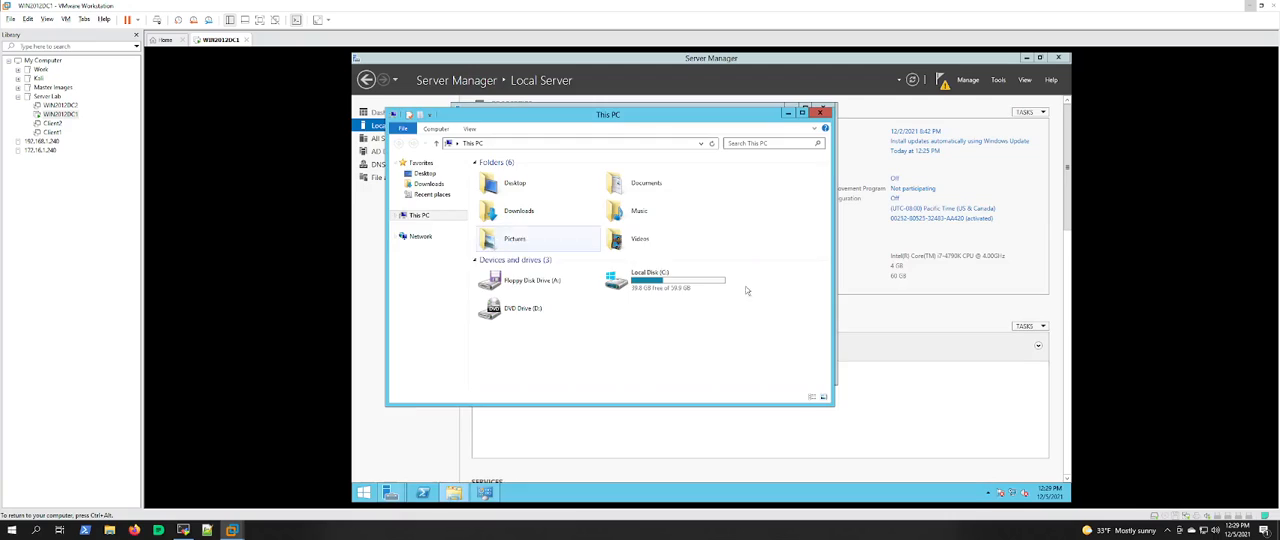
pyautogui.rightClick(409, 215)
pyautogui.click(433, 235)
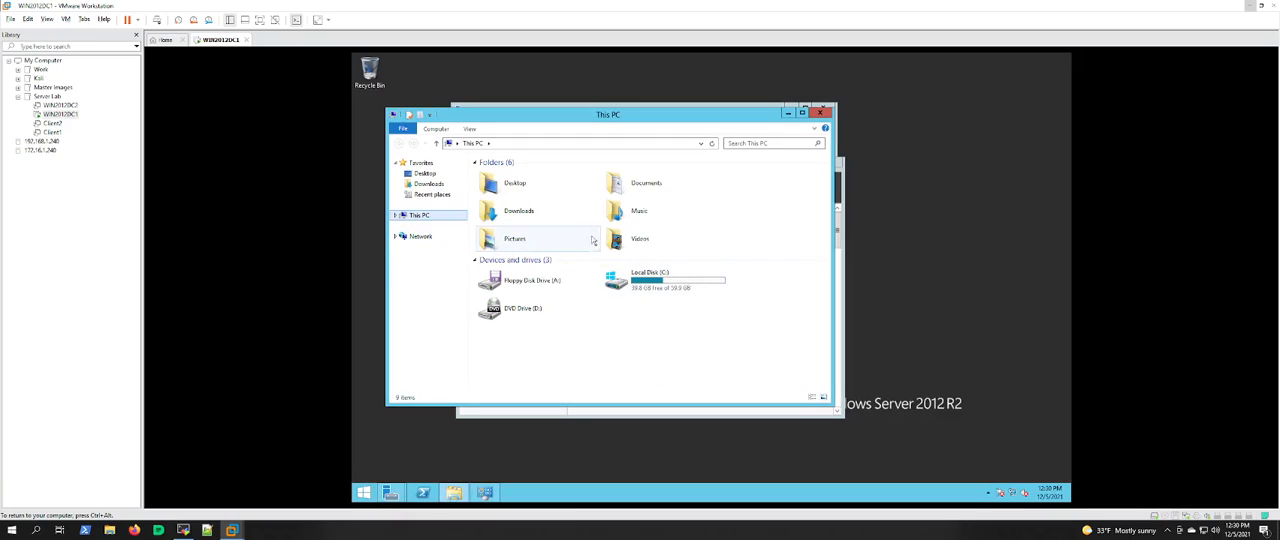
pyautogui.click(789, 114)
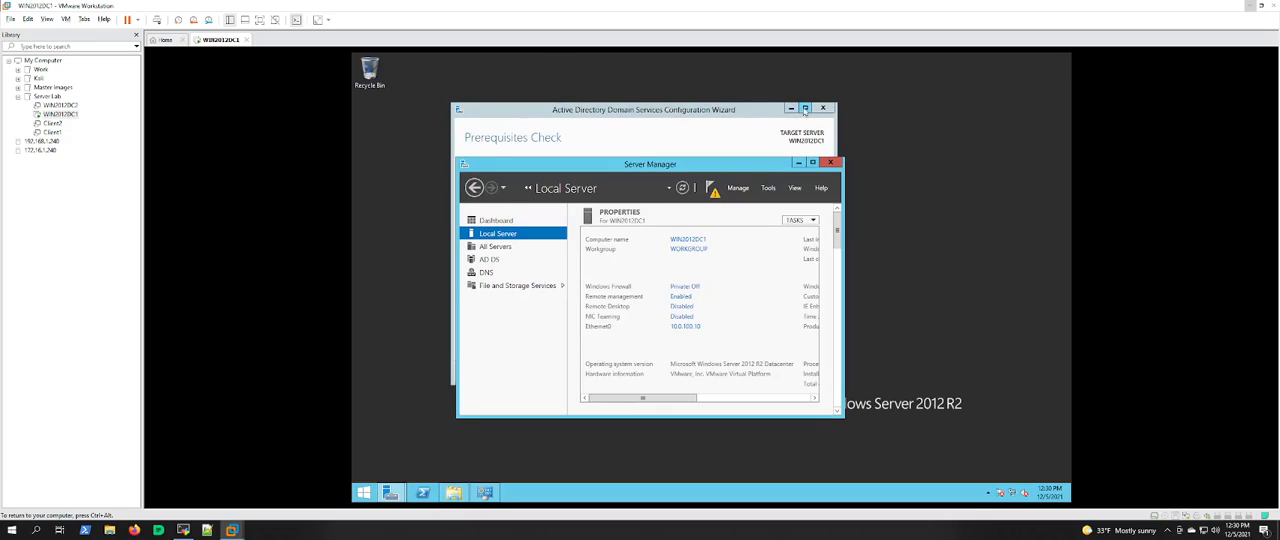
pyautogui.click(812, 164)
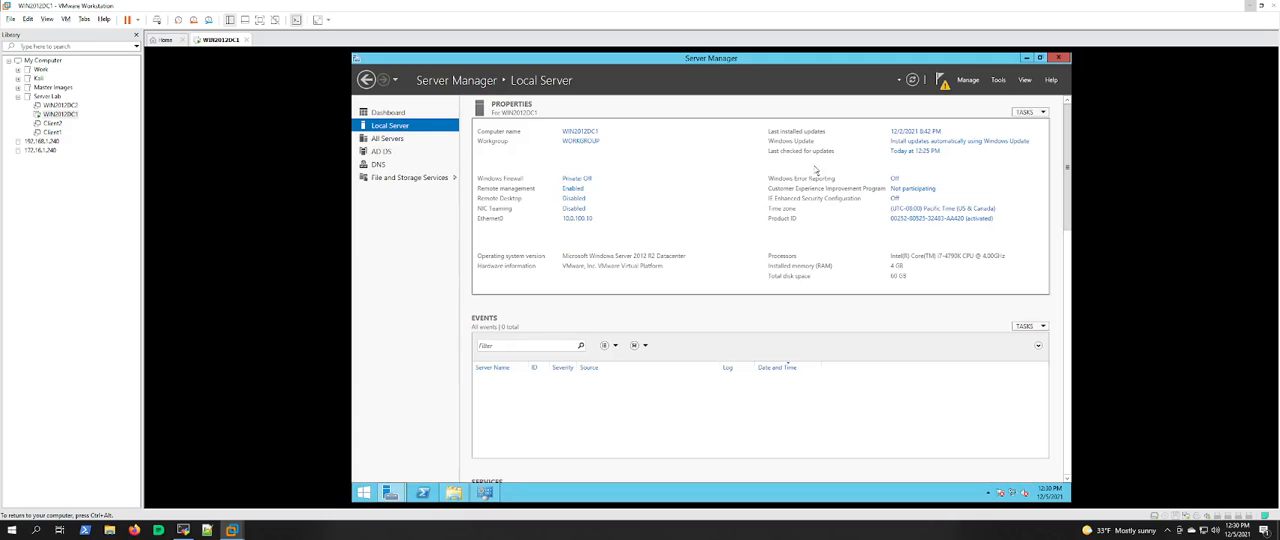
# Step: Open Computer Management and show the user accounts under Local Users and Groups
pyautogui.click(998, 80)
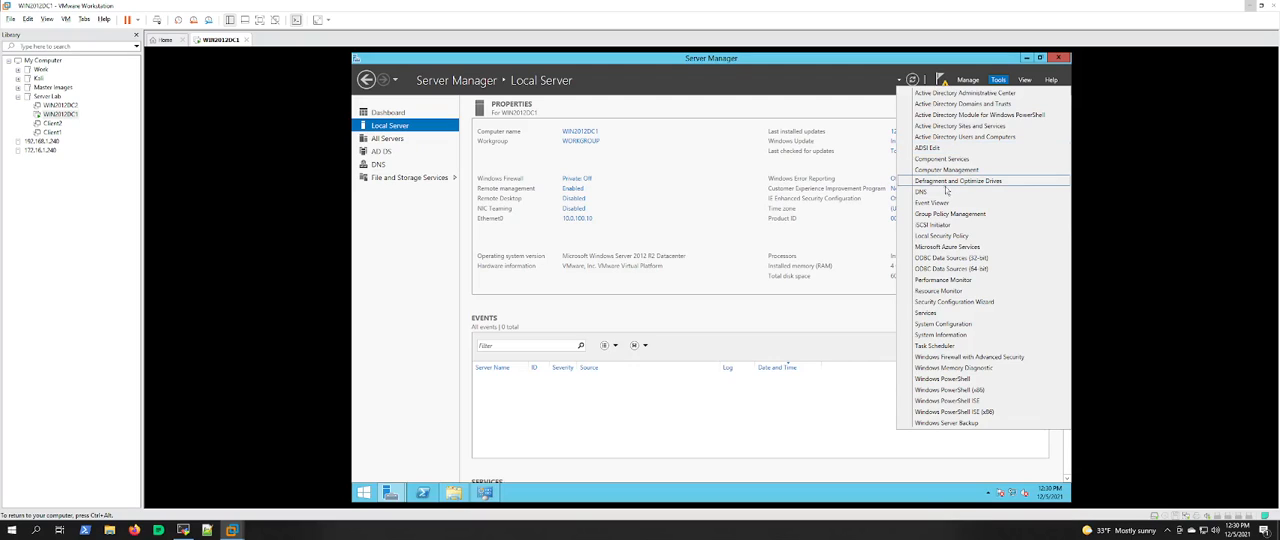
pyautogui.click(940, 171)
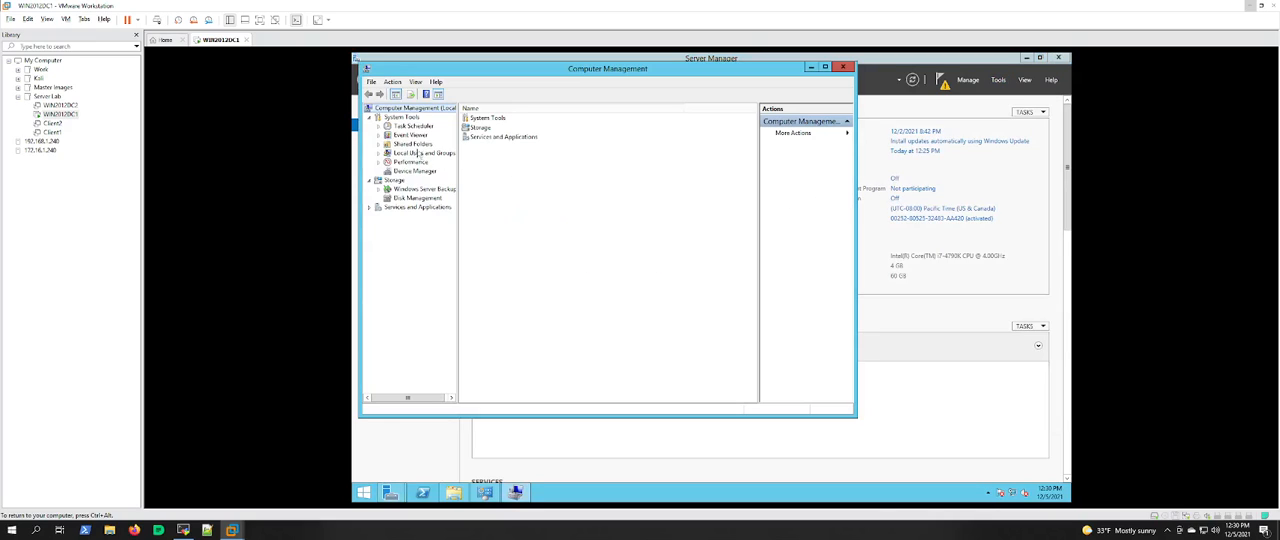
pyautogui.click(378, 152)
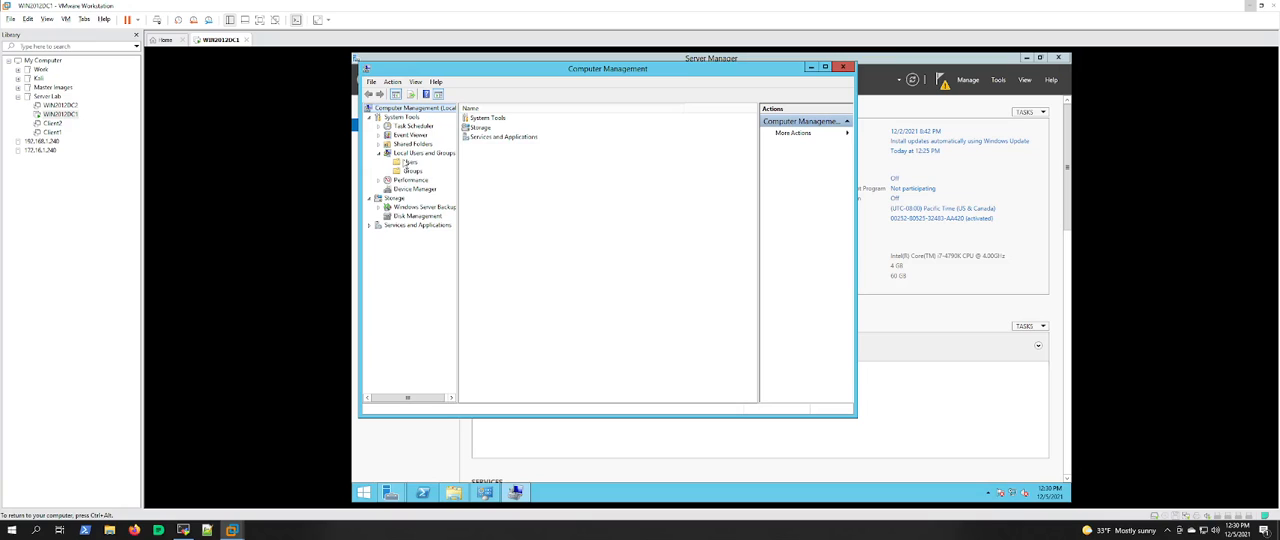
pyautogui.click(408, 162)
# Step: Set and confirm a new password for the local Administrator account, accepting the reset warning, and close Computer Management
pyautogui.rightClick(485, 121)
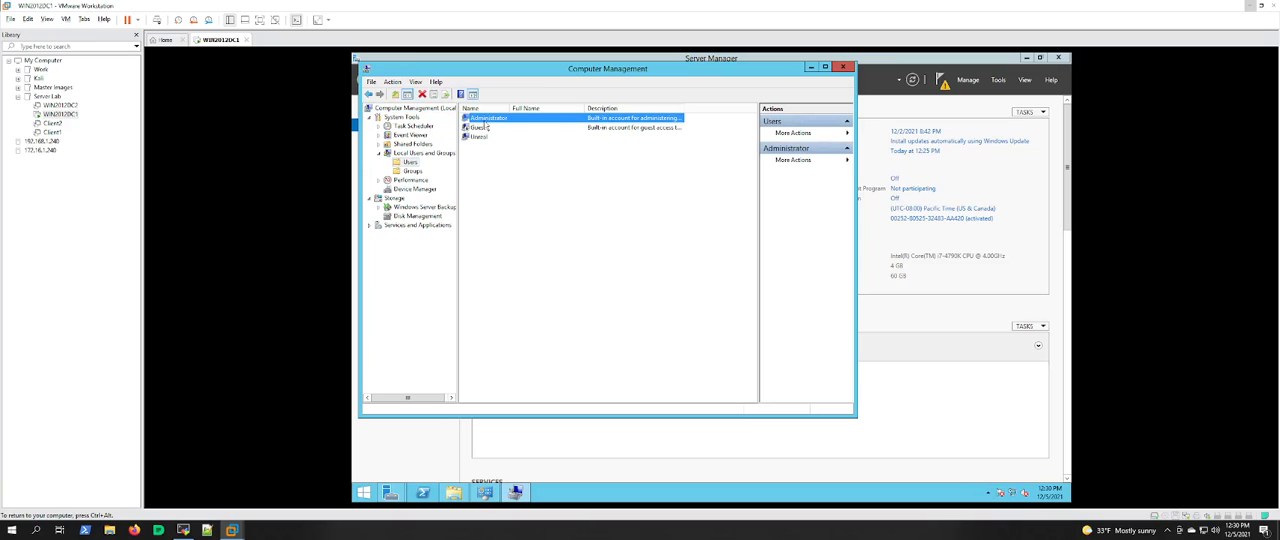
pyautogui.click(494, 128)
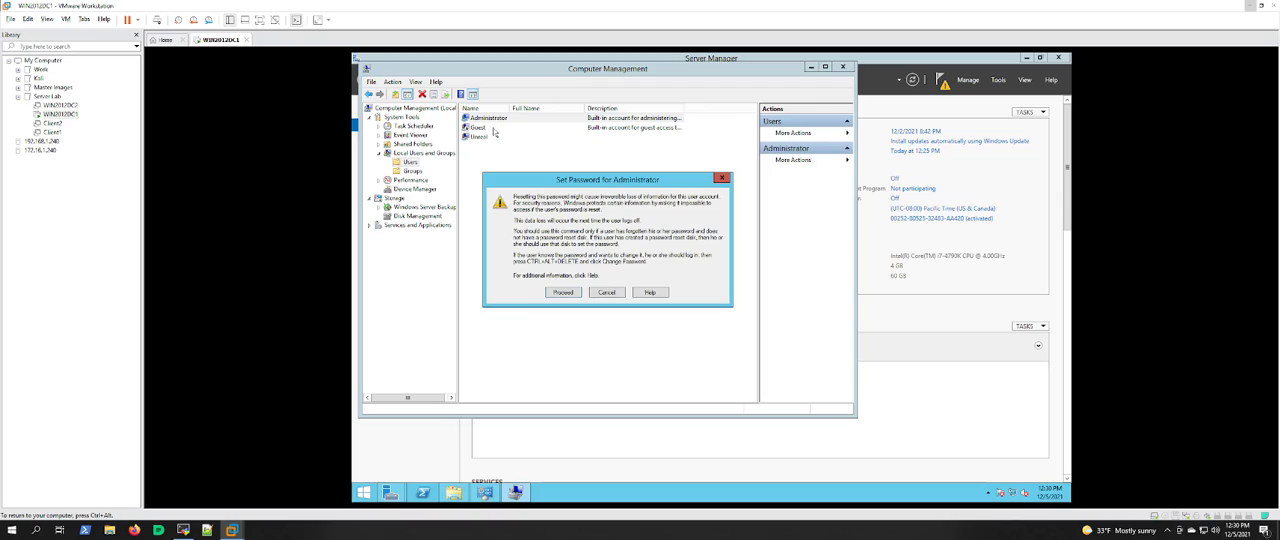
pyautogui.press('Return')
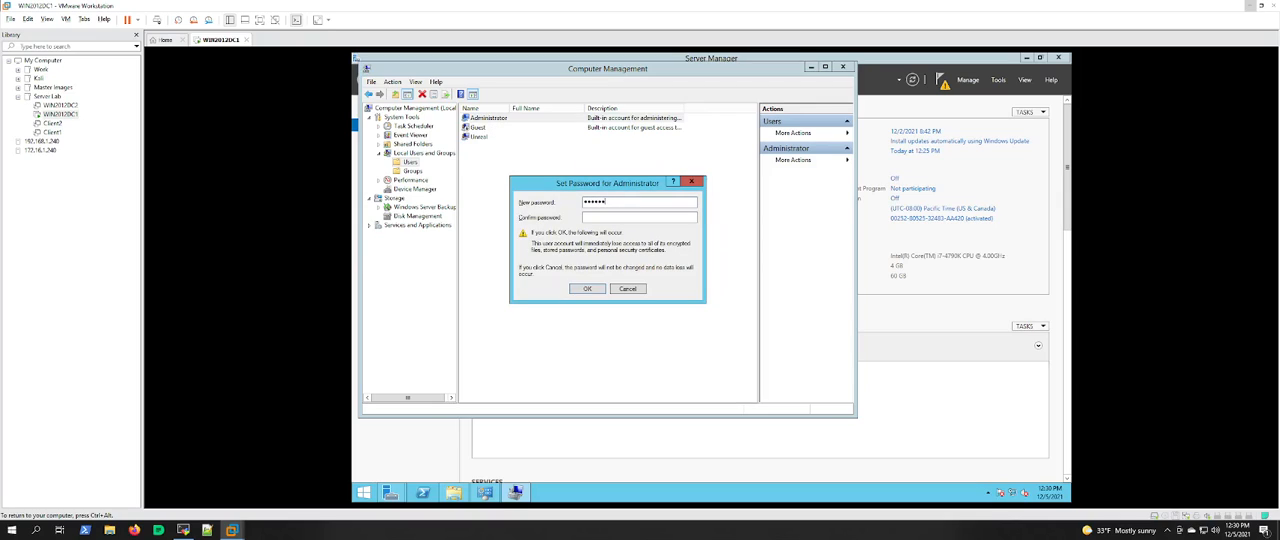
pyautogui.write('Pass')
pyautogui.press('Return')
pyautogui.click(656, 274)
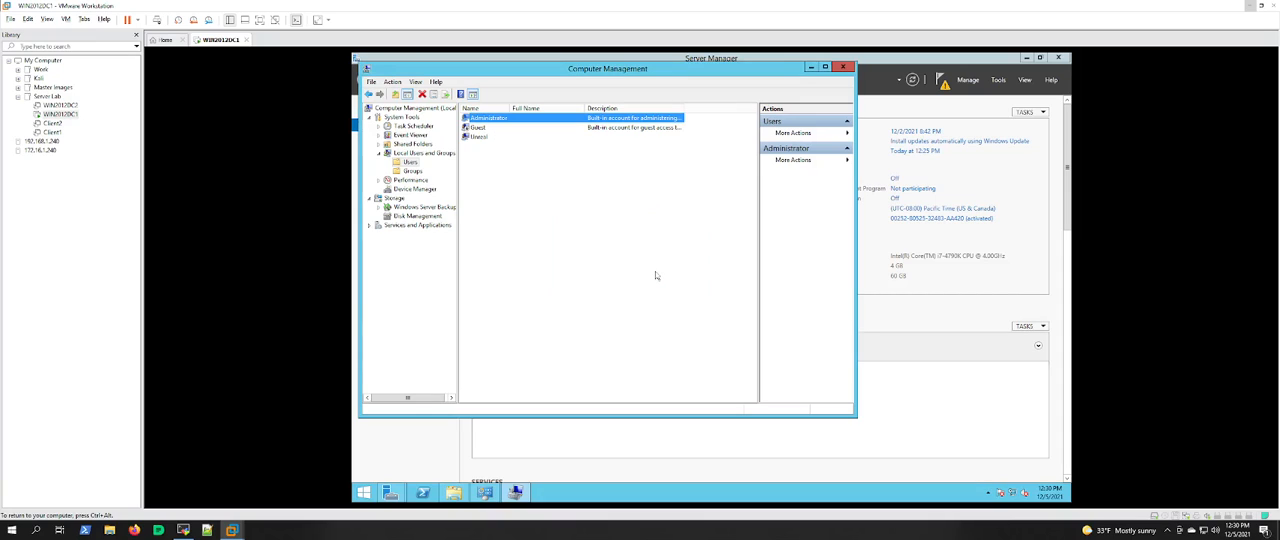
pyautogui.click(843, 68)
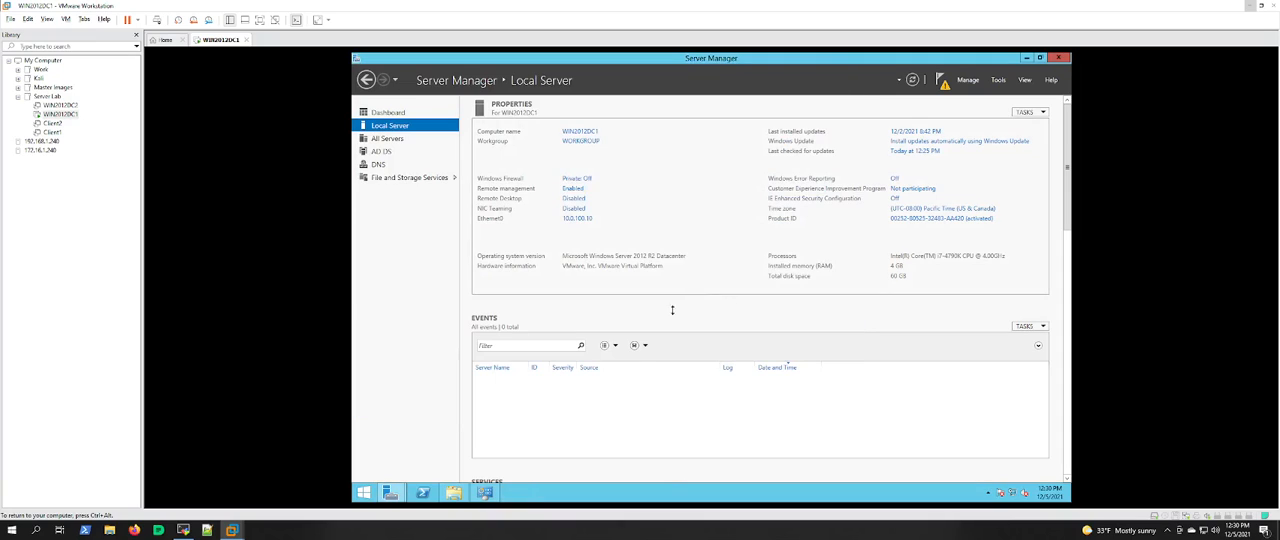
# Step: Return to the Active Directory Domain Services Configuration Wizard, go back to the options review, and run the prerequisites check again
pyautogui.moveTo(393, 494)
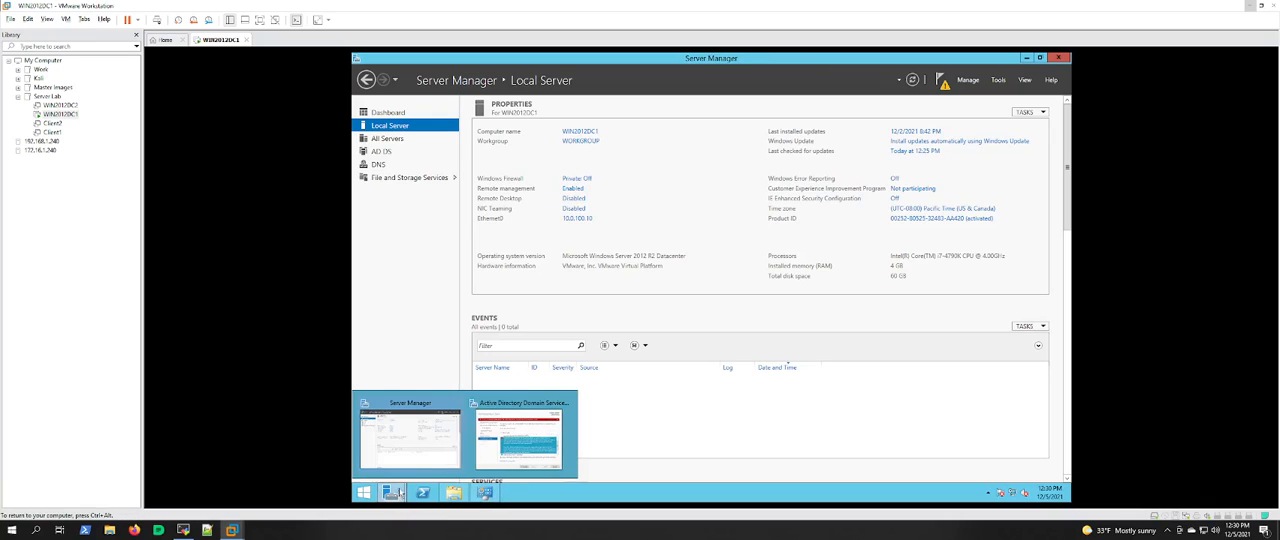
pyautogui.click(520, 432)
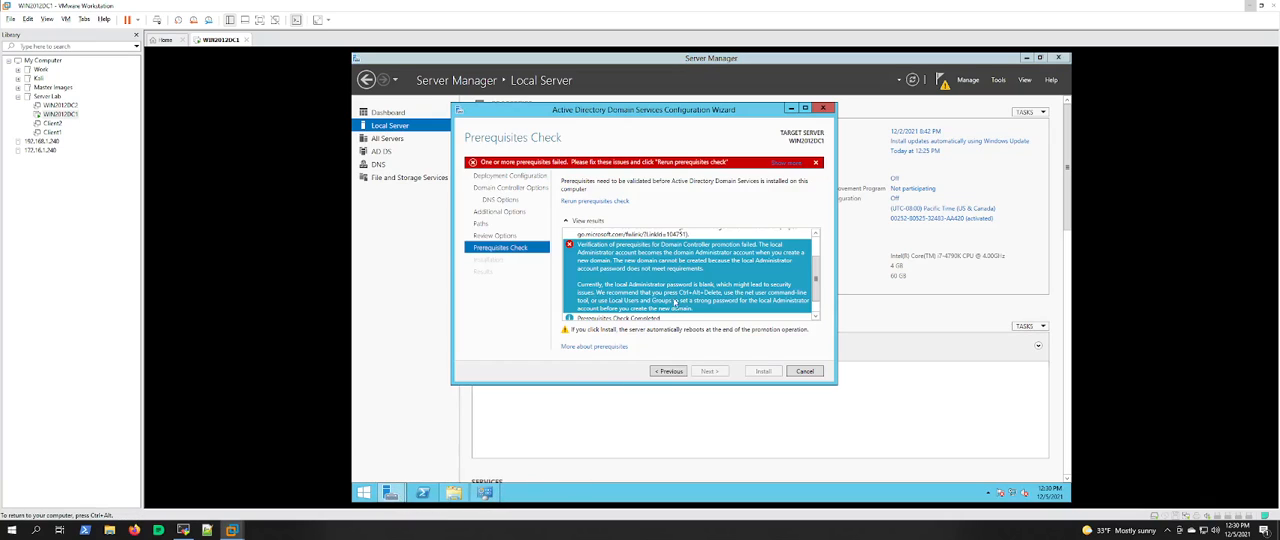
pyautogui.click(668, 371)
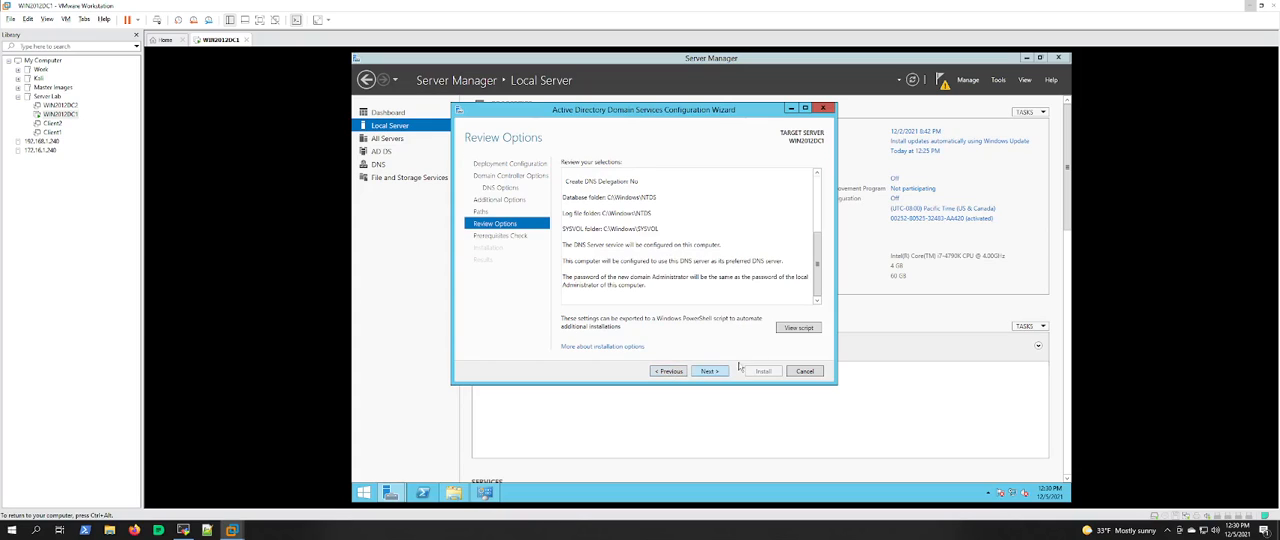
pyautogui.click(711, 372)
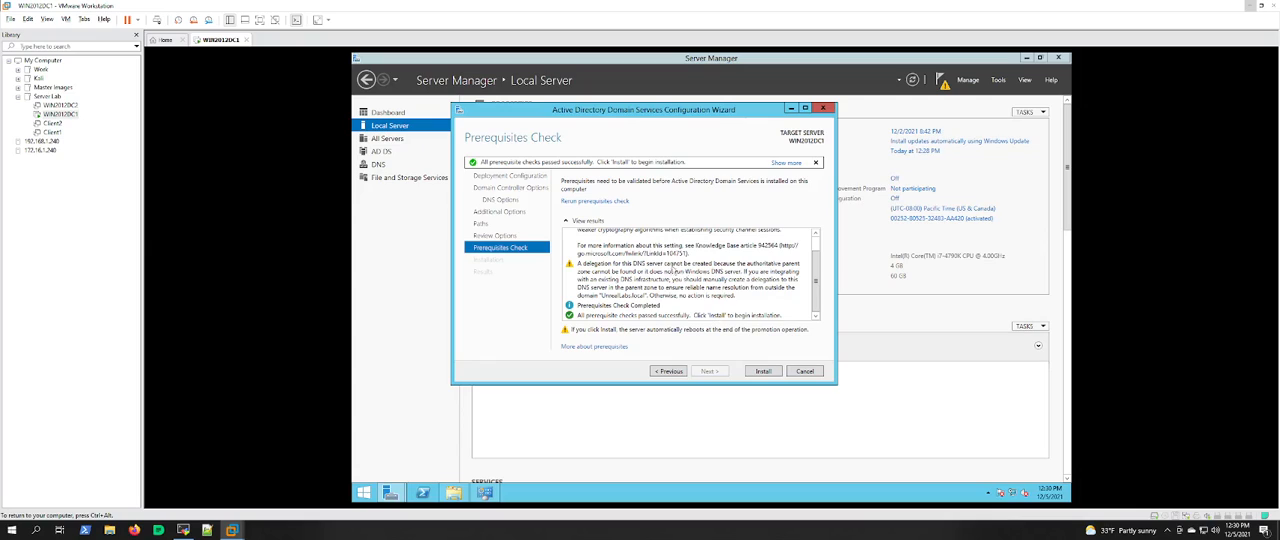
# Step: Review the prerequisite check warnings, then run the domain controller installation and acknowledge the restart notice
pyautogui.click(664, 278)
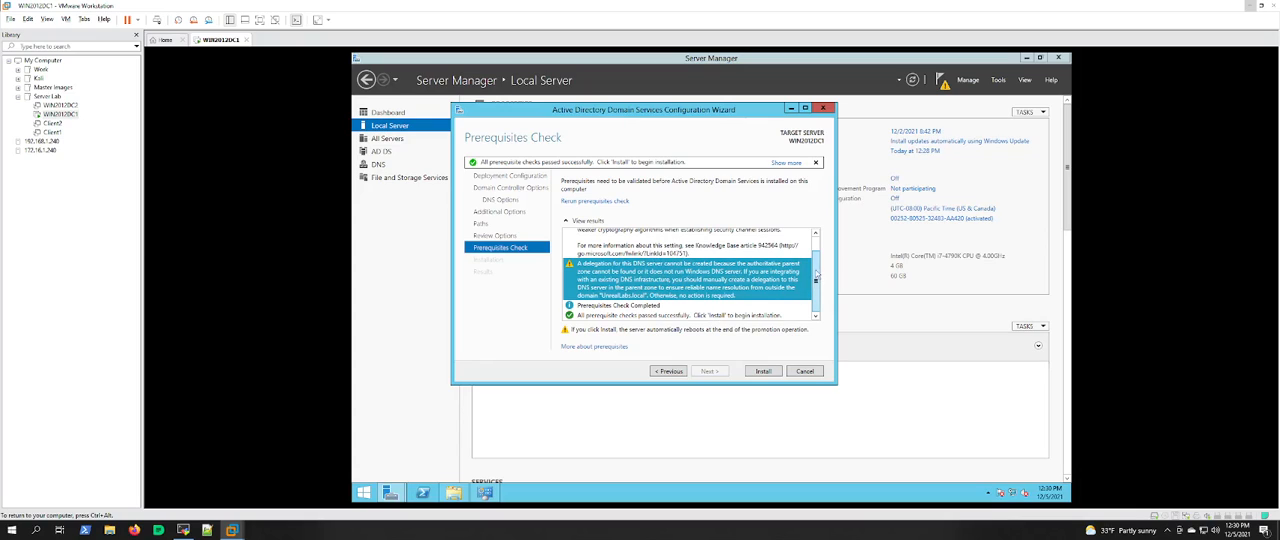
pyautogui.scroll(1, 817, 252)
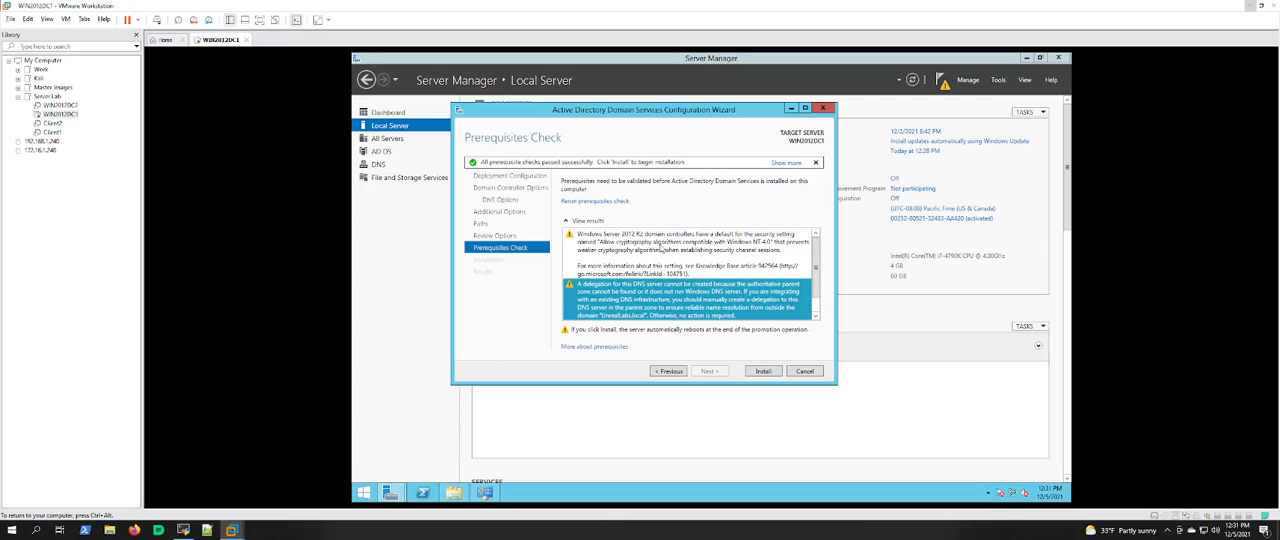
pyautogui.click(662, 249)
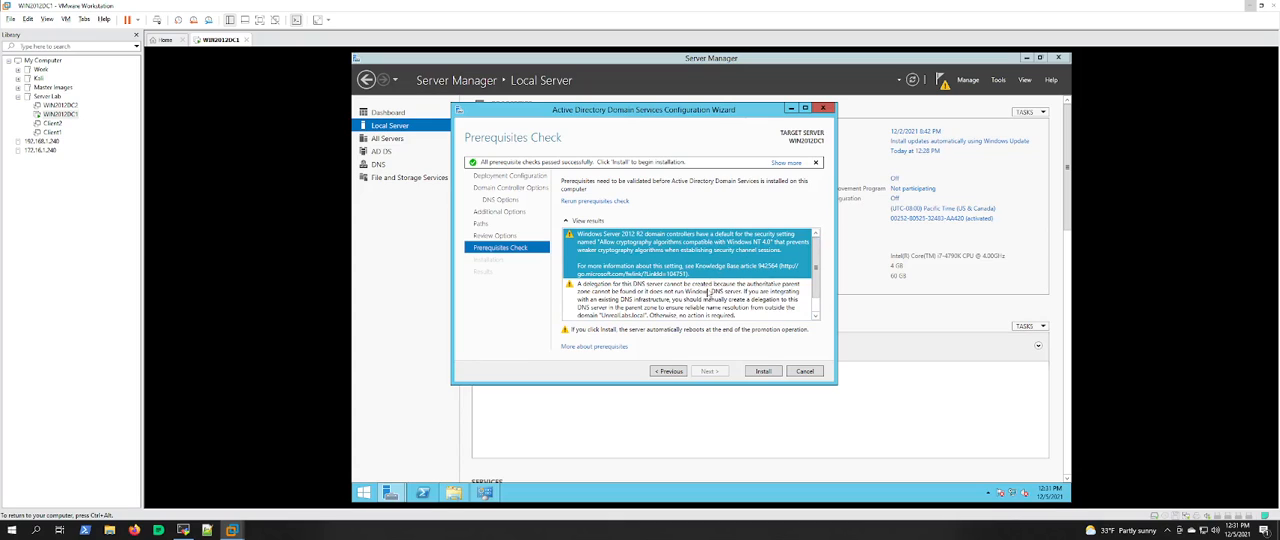
pyautogui.click(708, 296)
pyautogui.scroll(-2, 812, 290)
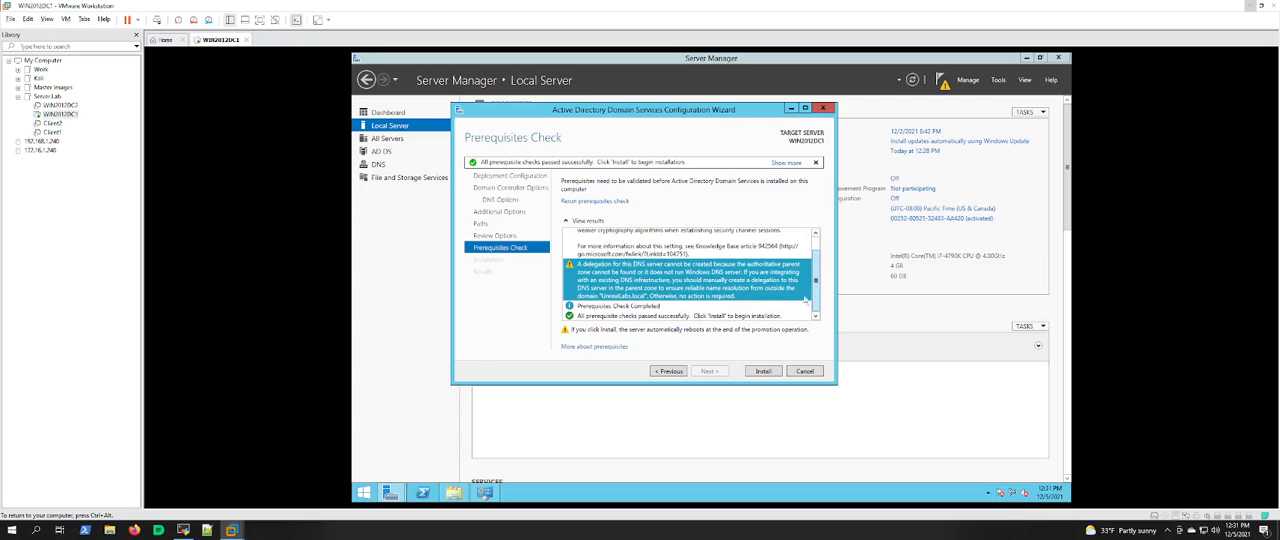
pyautogui.click(763, 371)
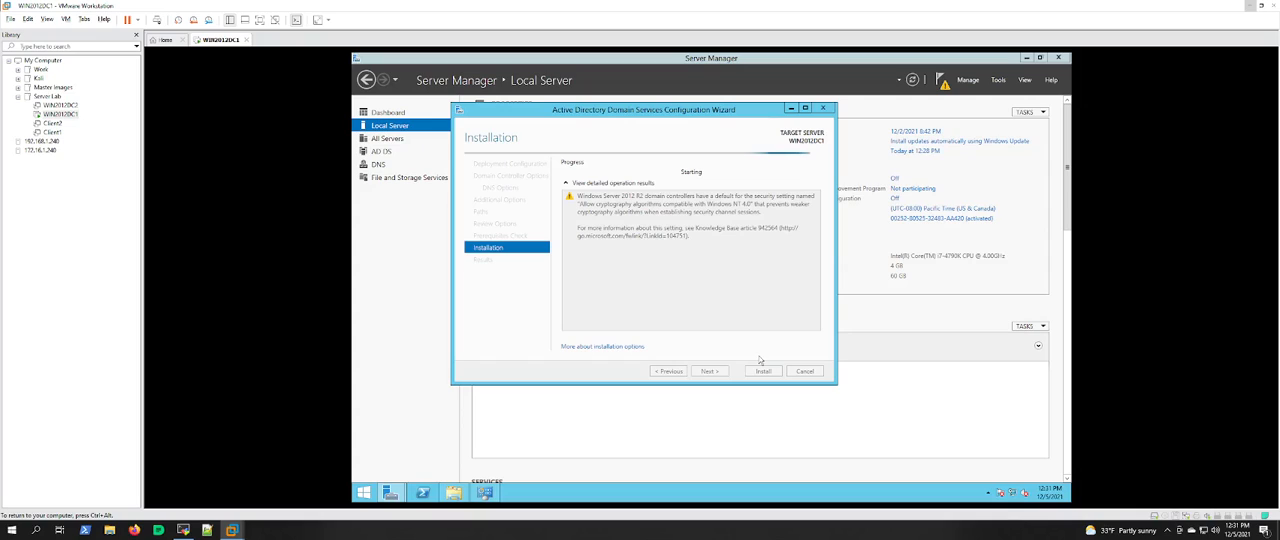
pyautogui.hotkey('ctrl', 'alt')
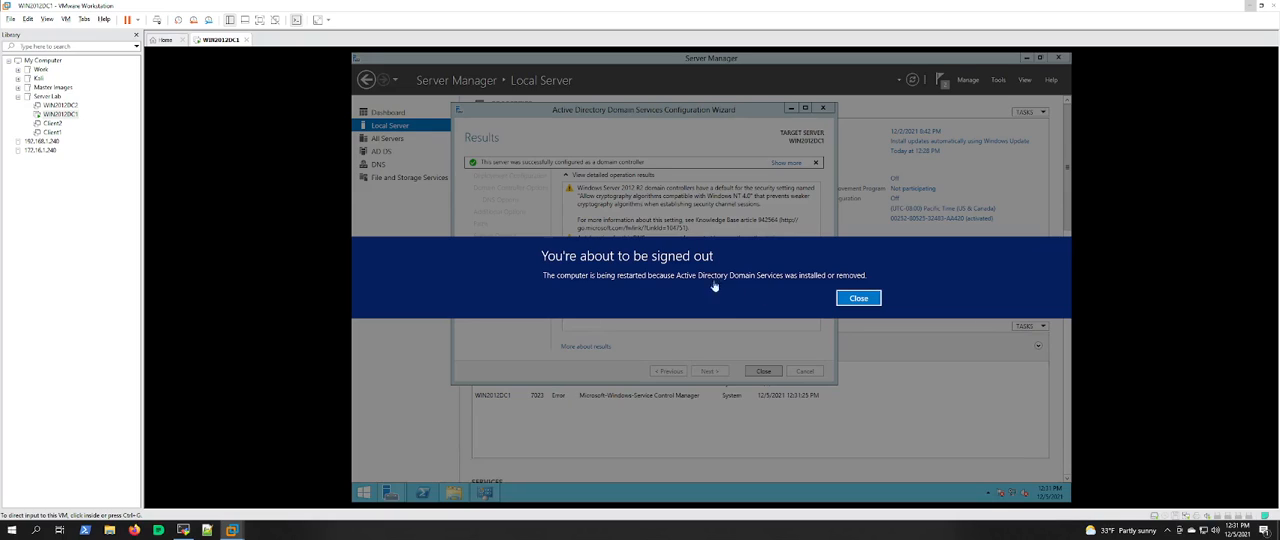
pyautogui.click(858, 298)
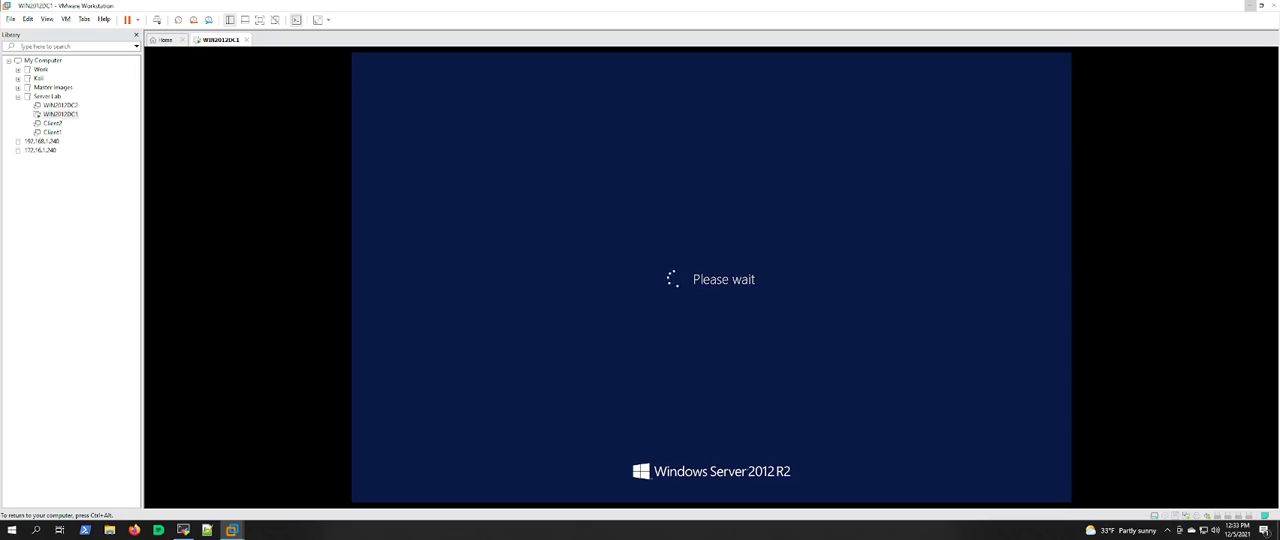
# Step: Send Ctrl+Alt+Del to the restarted WIN2012DC1 virtual machine to bring up its sign-in screen
pyautogui.hotkey('ctrl', 'alt')
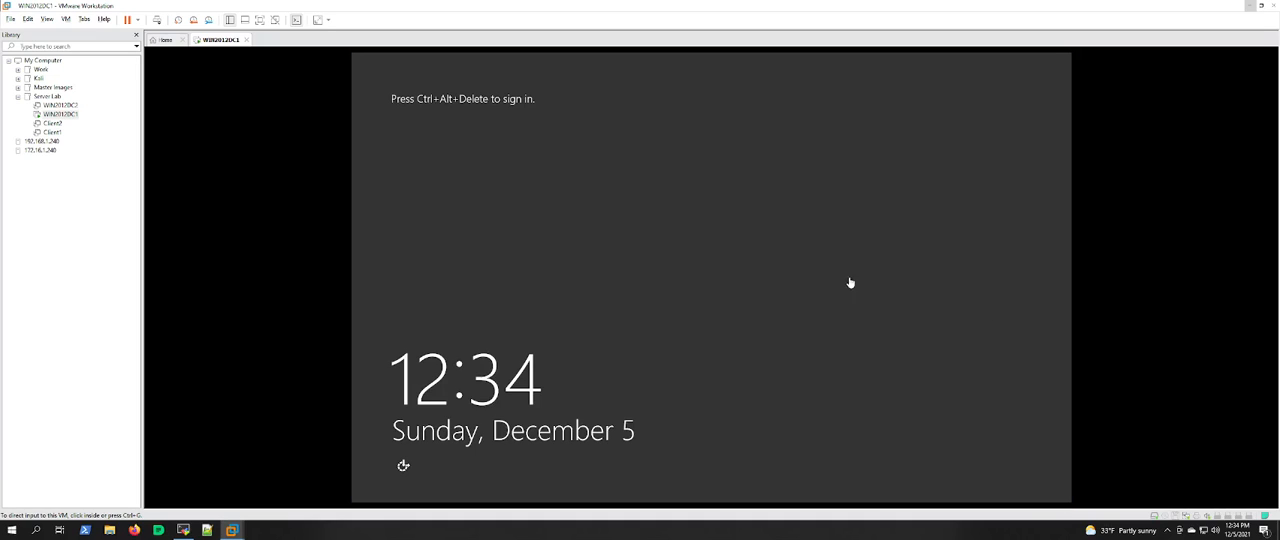
pyautogui.click(84, 19)
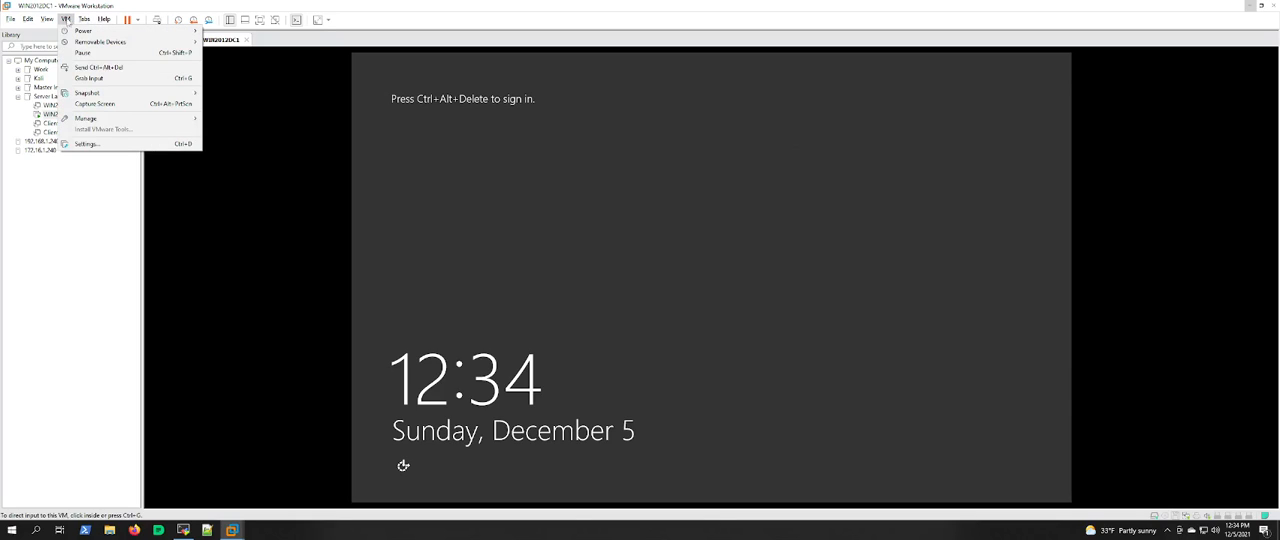
pyautogui.click(98, 67)
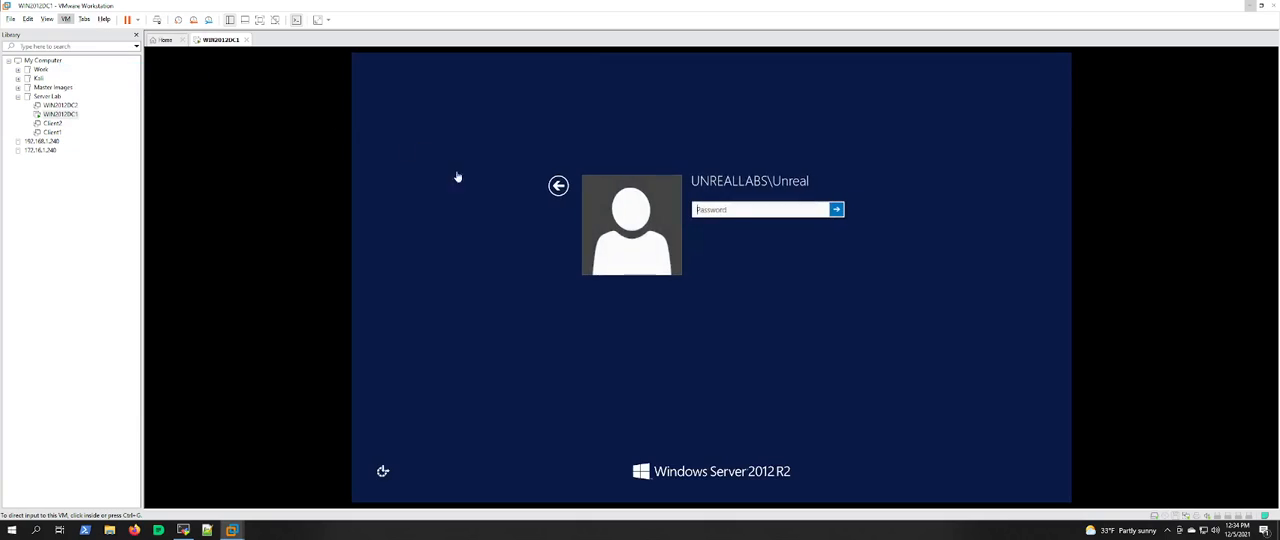
# Step: Sign in to the UNREALLABS domain as another user, administrator, entering the account password
pyautogui.click(717, 211)
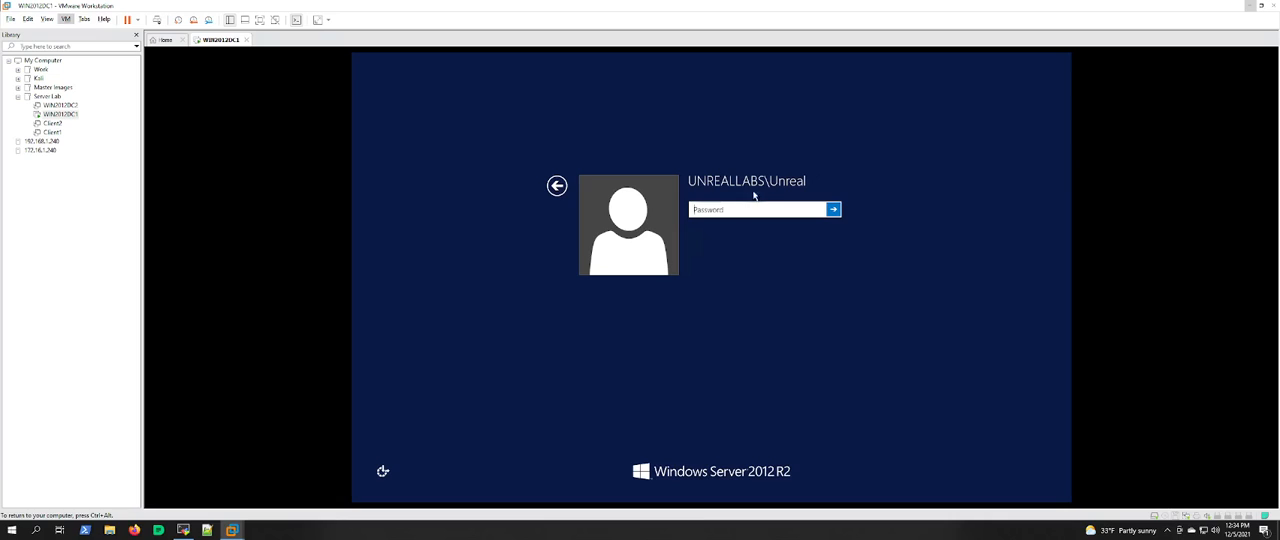
pyautogui.click(557, 186)
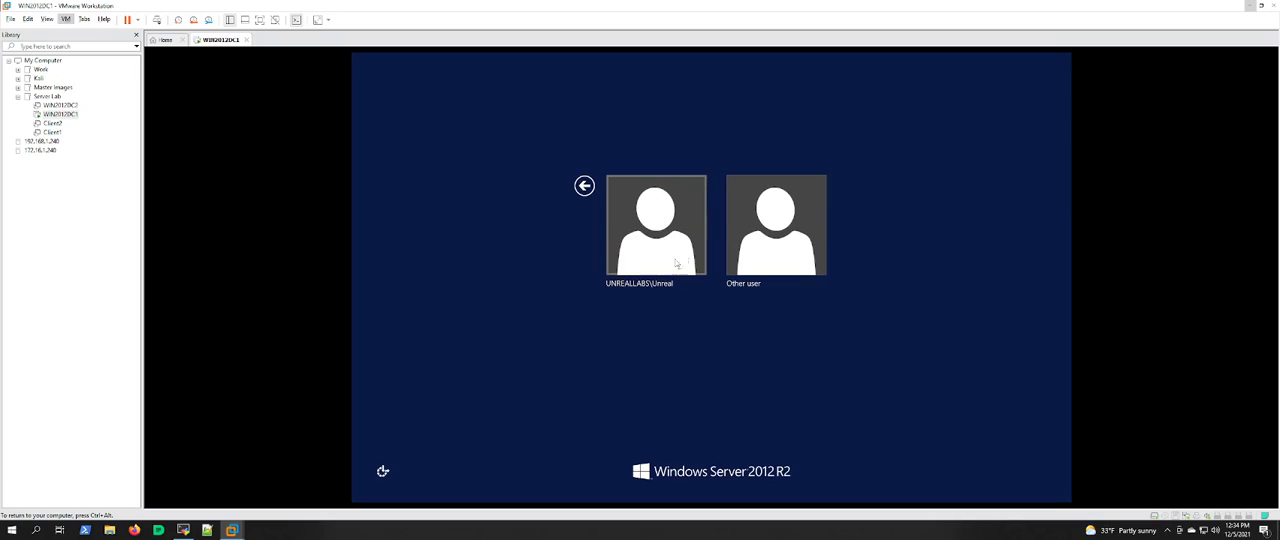
pyautogui.click(772, 228)
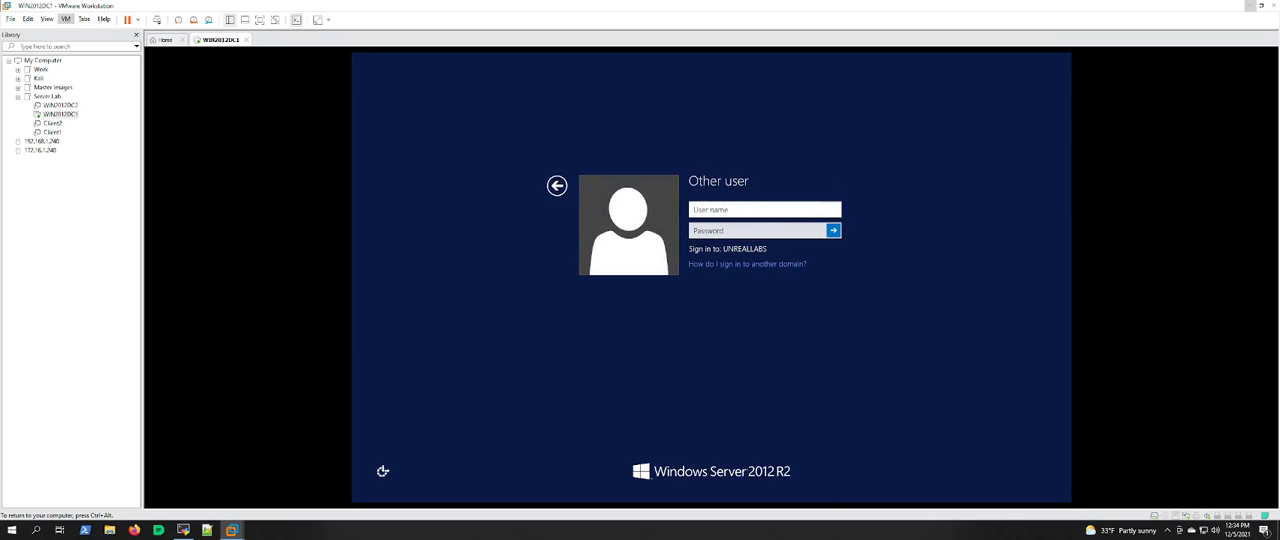
pyautogui.write('administrator')
pyautogui.press('Tab')
pyautogui.write('••••••••••')
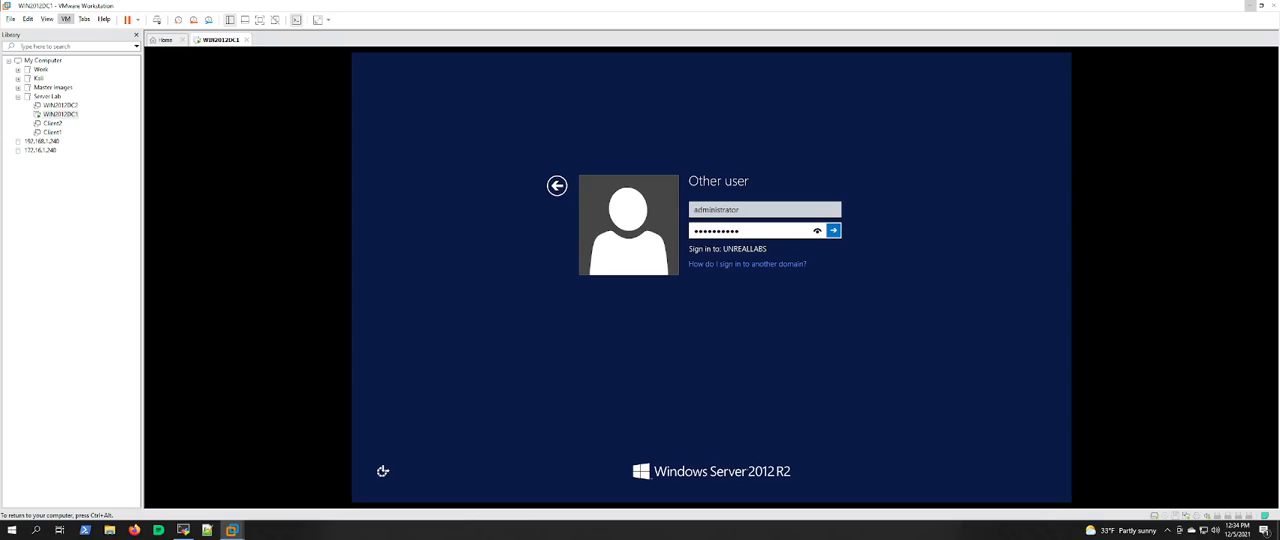
pyautogui.press('Return')
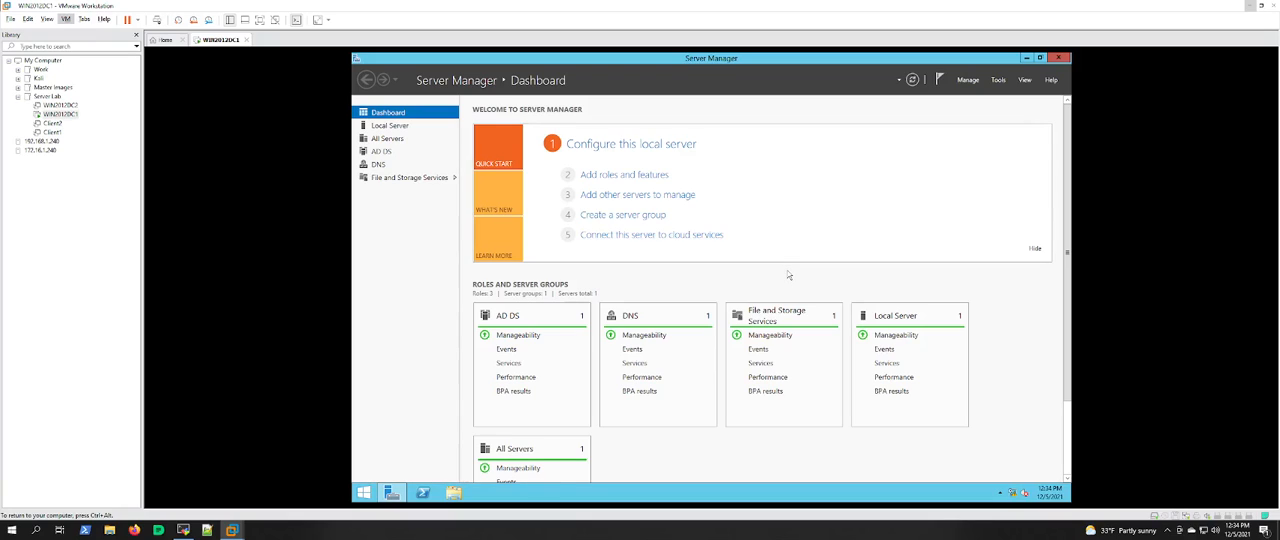
# Step: Open Active Directory Sites and Services maximized and expand Default-First-Site-Name down to the WIN2012DC1 server's NTDS Settings
pyautogui.scroll(-1, 788, 275)
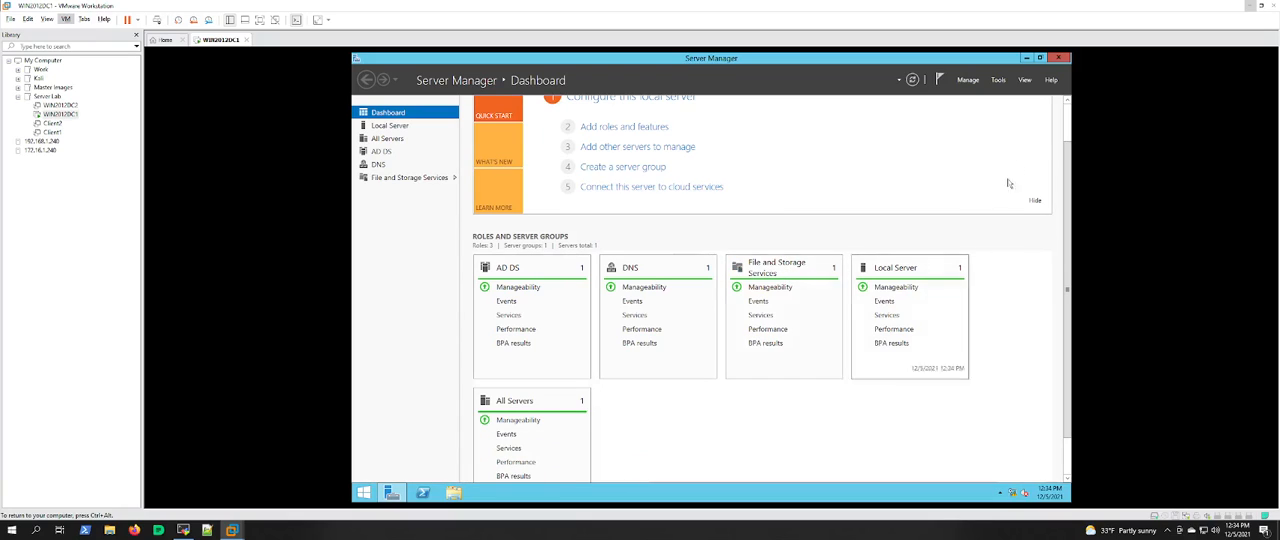
pyautogui.click(996, 80)
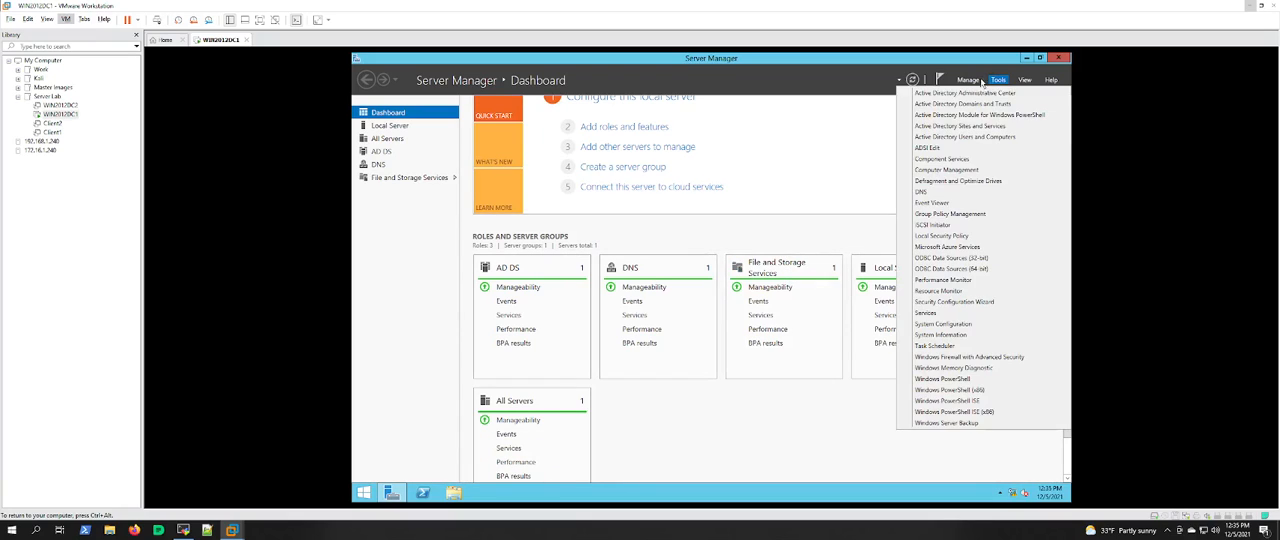
pyautogui.click(939, 127)
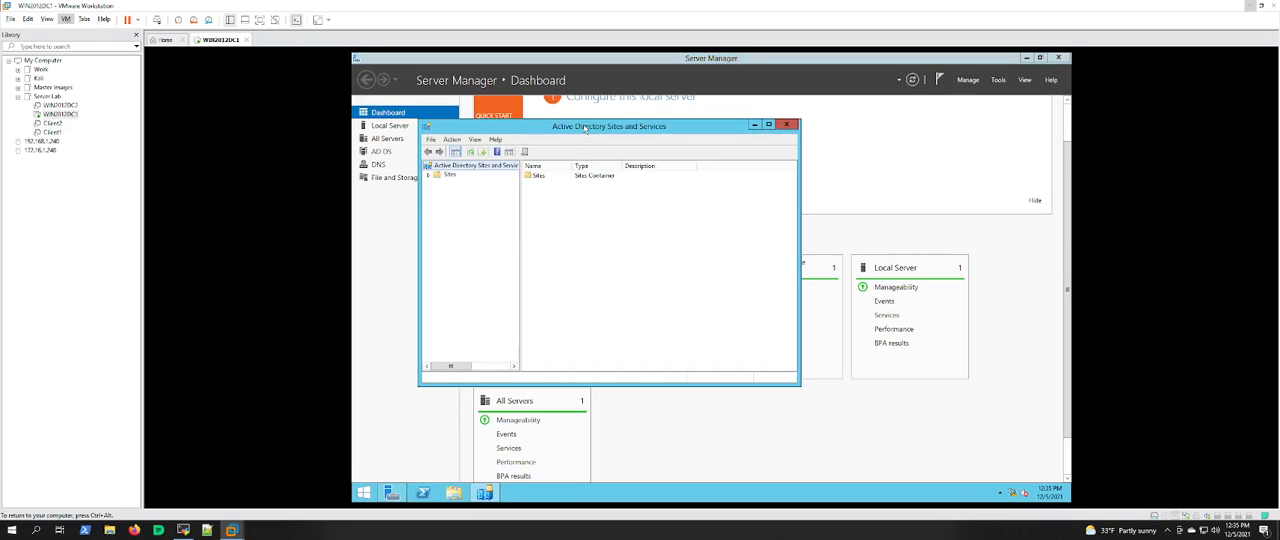
pyautogui.doubleClick(585, 128)
pyautogui.click(359, 104)
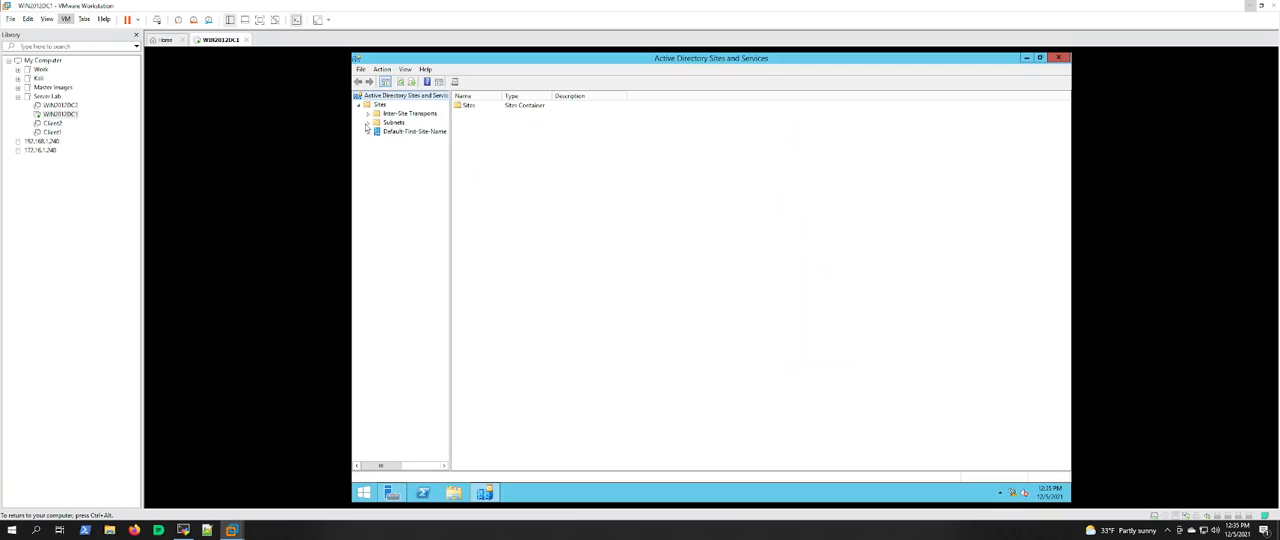
pyautogui.click(368, 131)
pyautogui.click(377, 141)
pyautogui.click(387, 149)
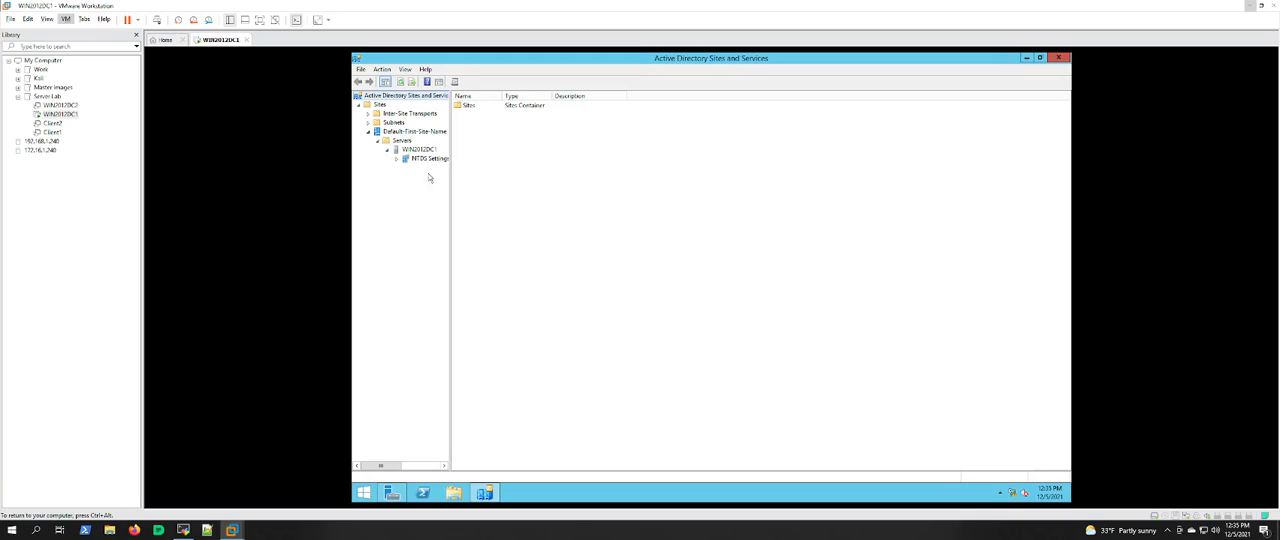
# Step: Open Active Directory Users and Computers maximized and show UnrealLabs.local's Builtin groups, widening the Name column and the tree pane
pyautogui.click(392, 492)
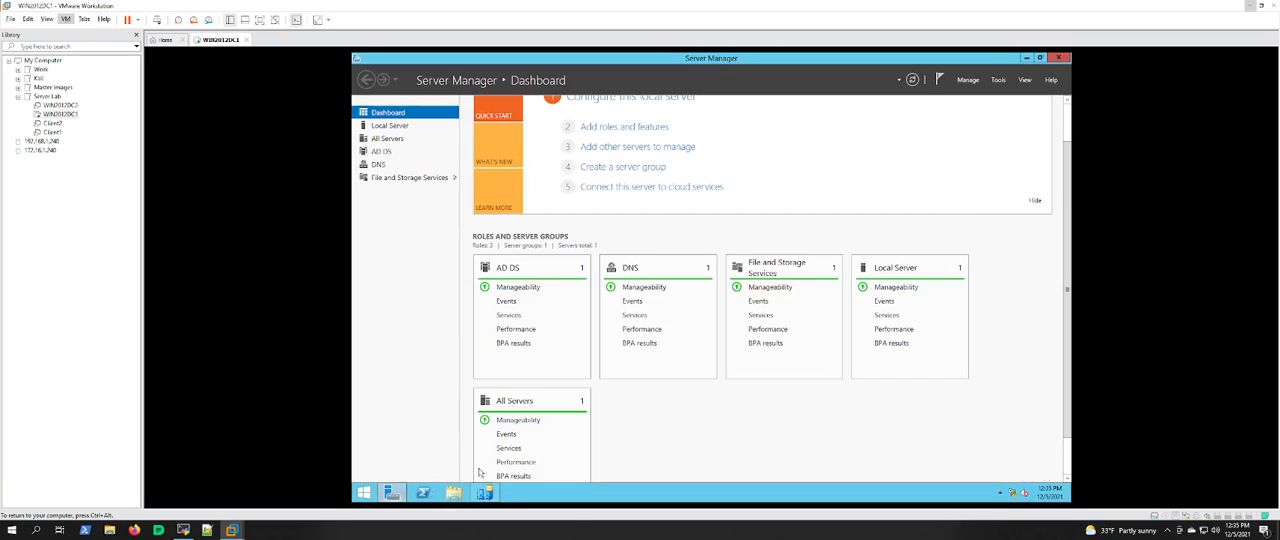
pyautogui.click(998, 79)
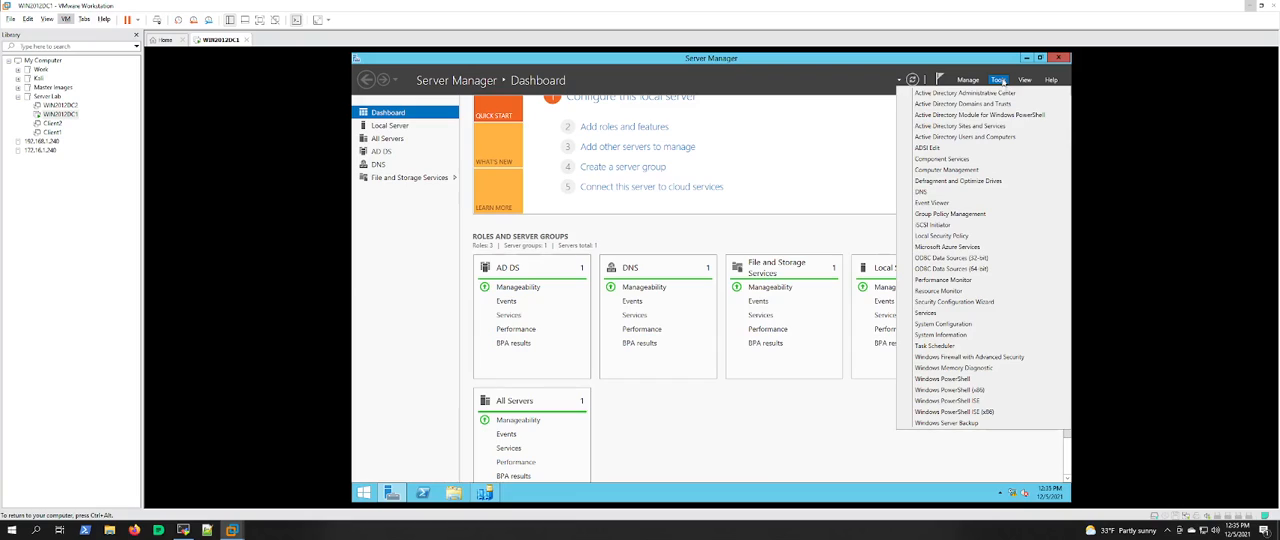
pyautogui.click(966, 138)
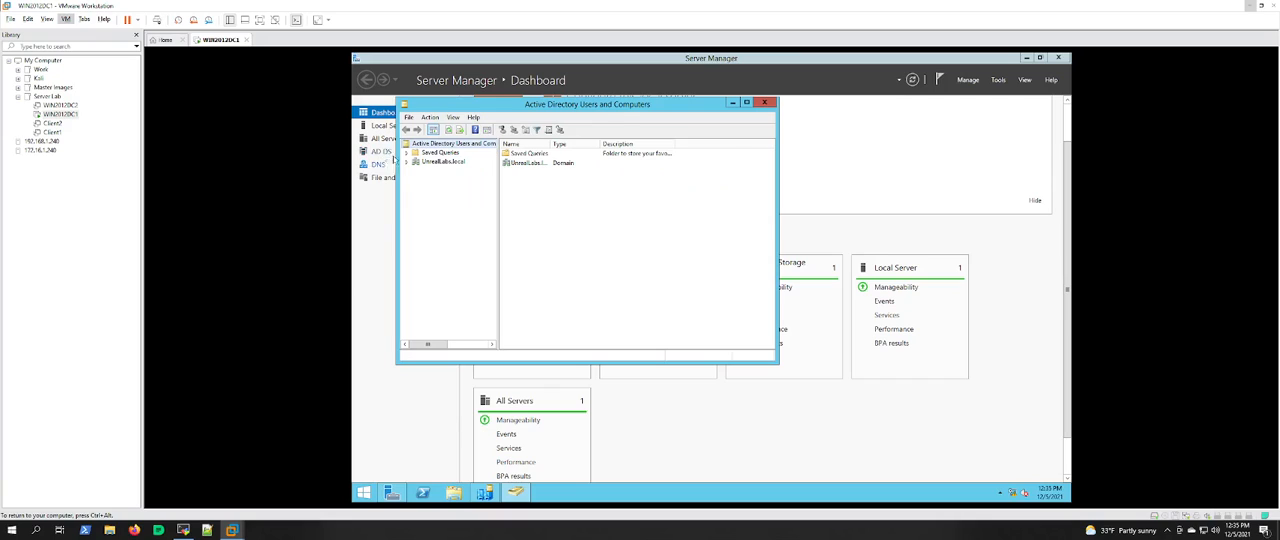
pyautogui.click(406, 161)
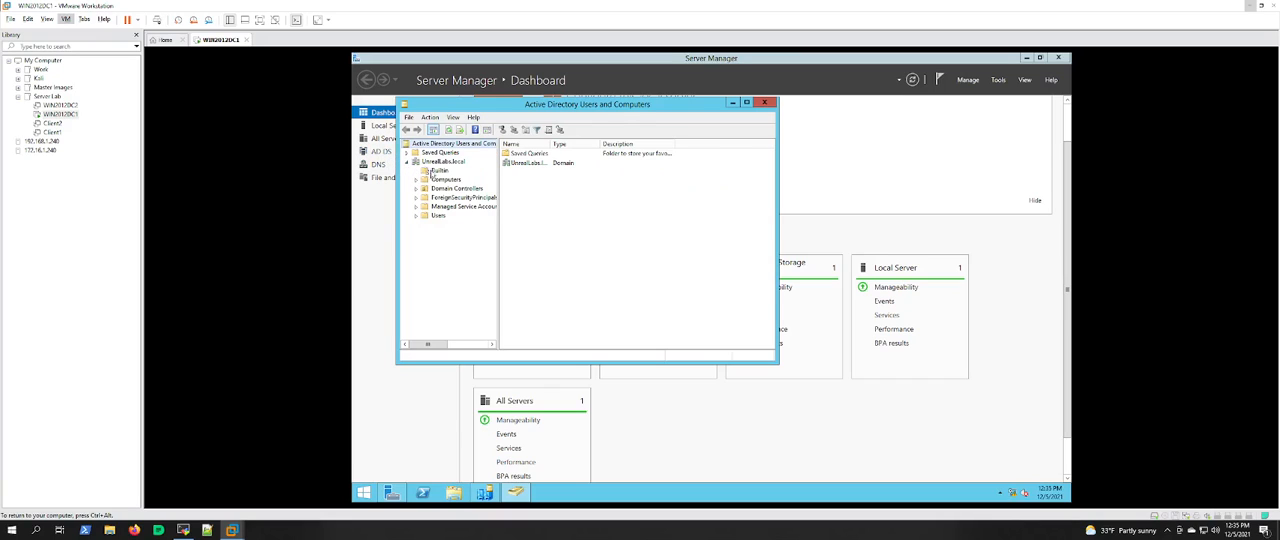
pyautogui.click(438, 171)
pyautogui.click(746, 102)
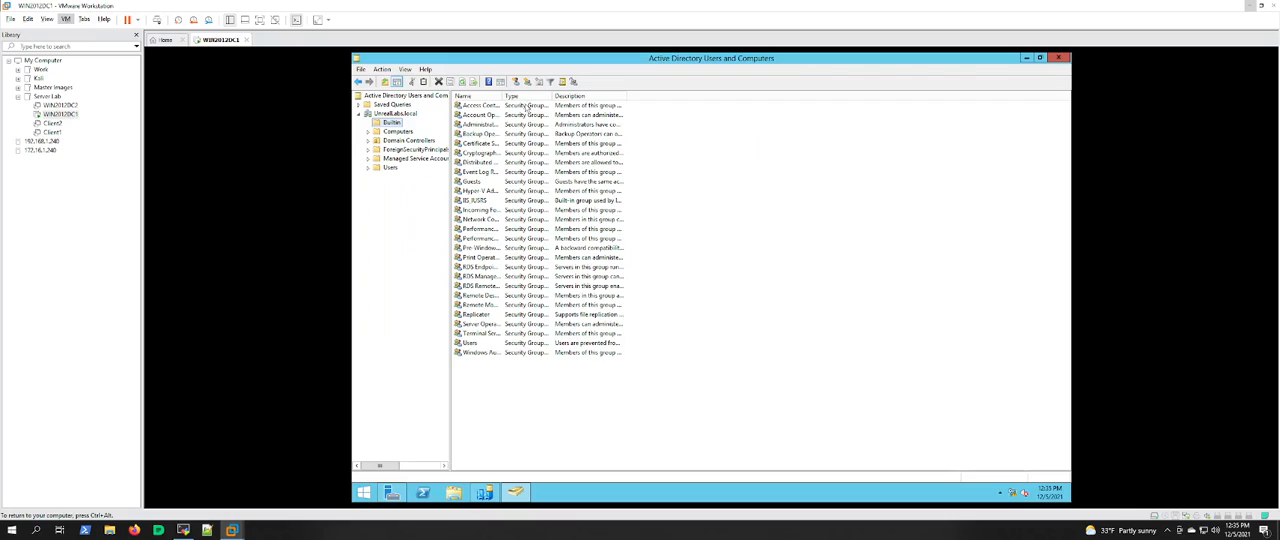
pyautogui.moveTo(501, 96); pyautogui.dragTo(553, 96)
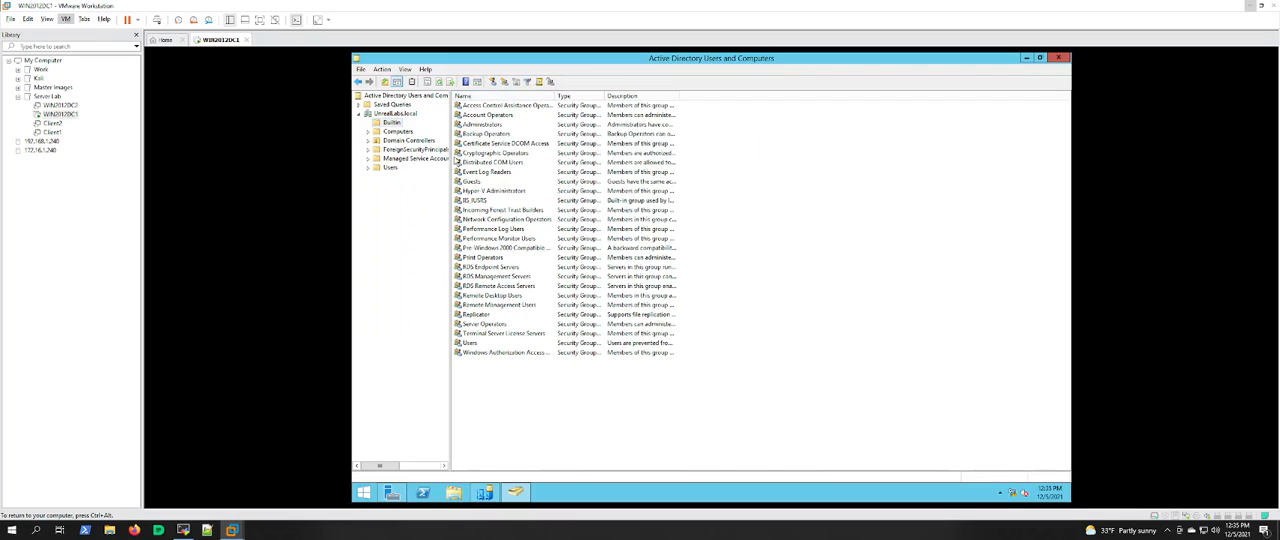
pyautogui.moveTo(449, 158); pyautogui.dragTo(480, 158)
# Step: Check the Computers, Domain Controllers and Users containers of UnrealLabs.local, widening the Name column in Users
pyautogui.click(397, 131)
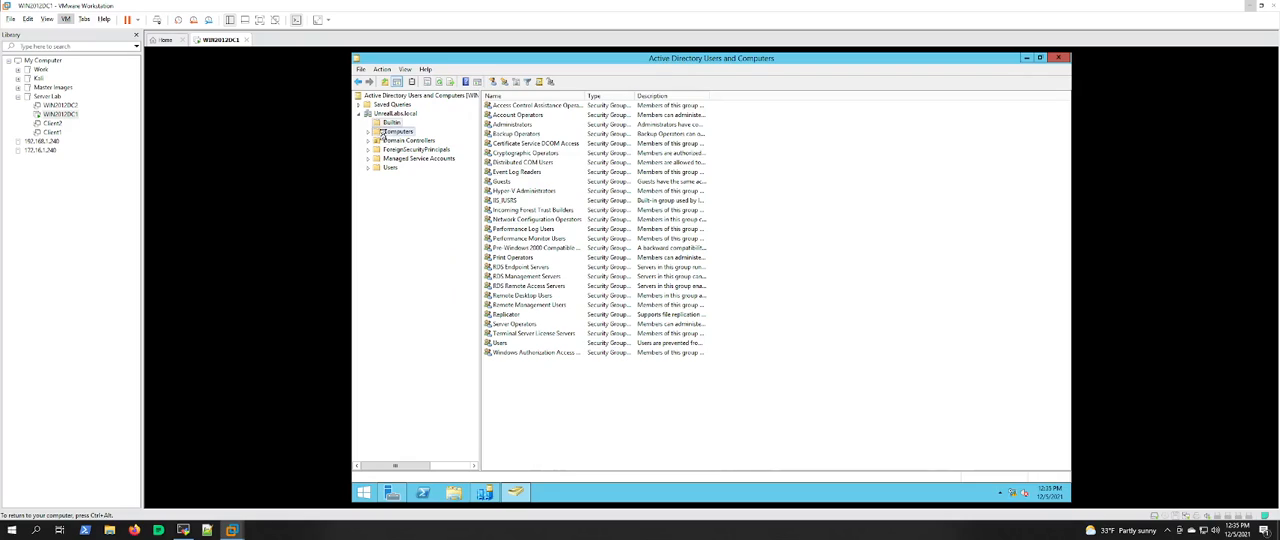
pyautogui.click(395, 140)
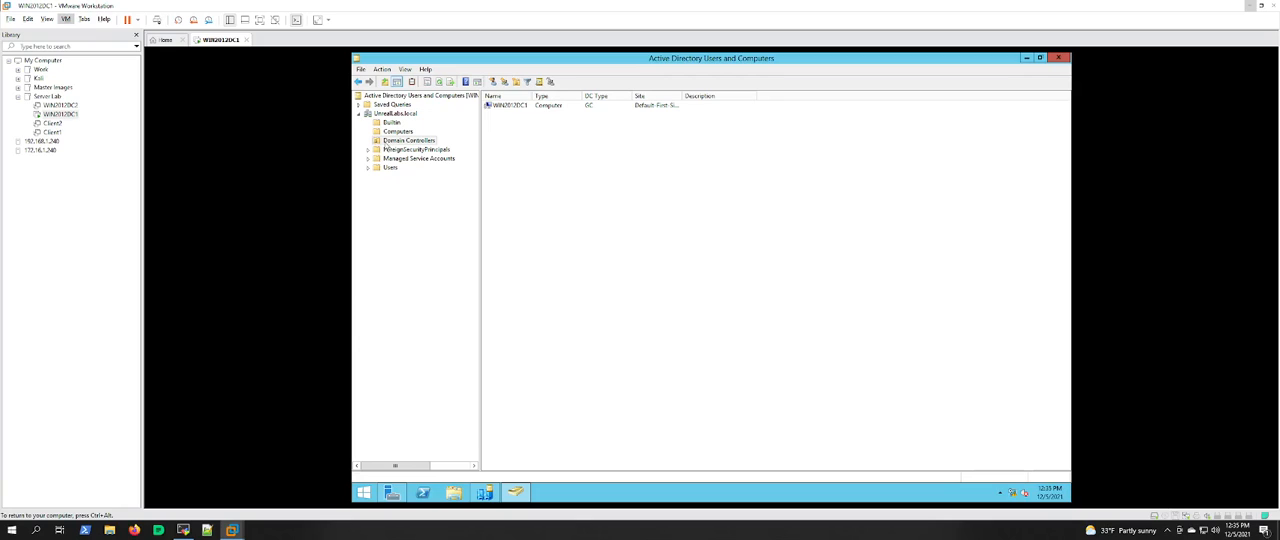
pyautogui.click(388, 168)
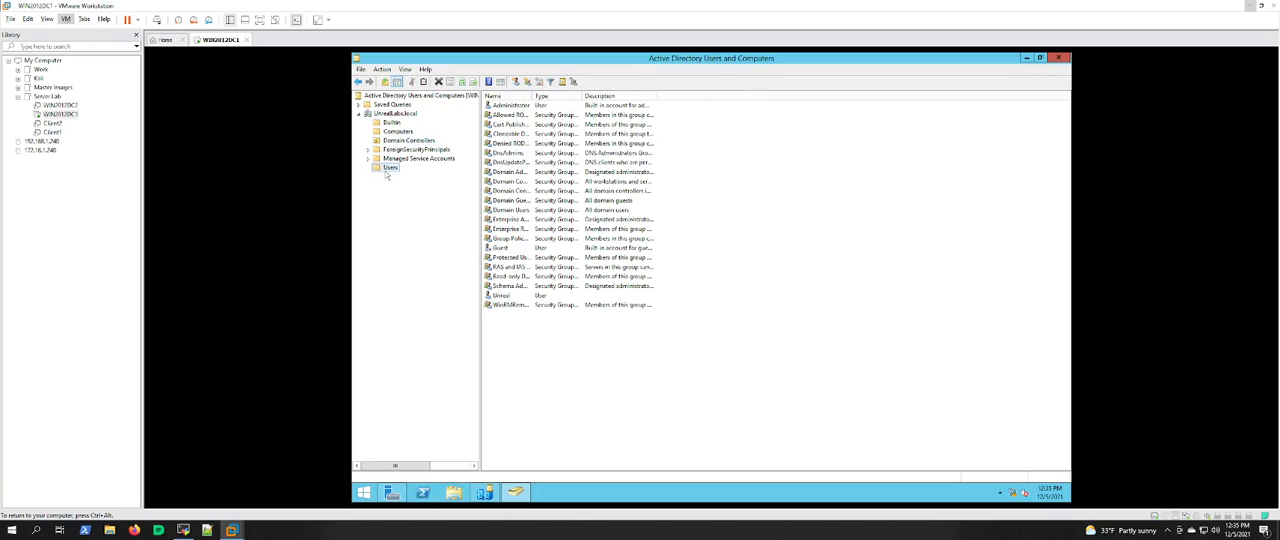
pyautogui.moveTo(531, 95); pyautogui.dragTo(571, 95)
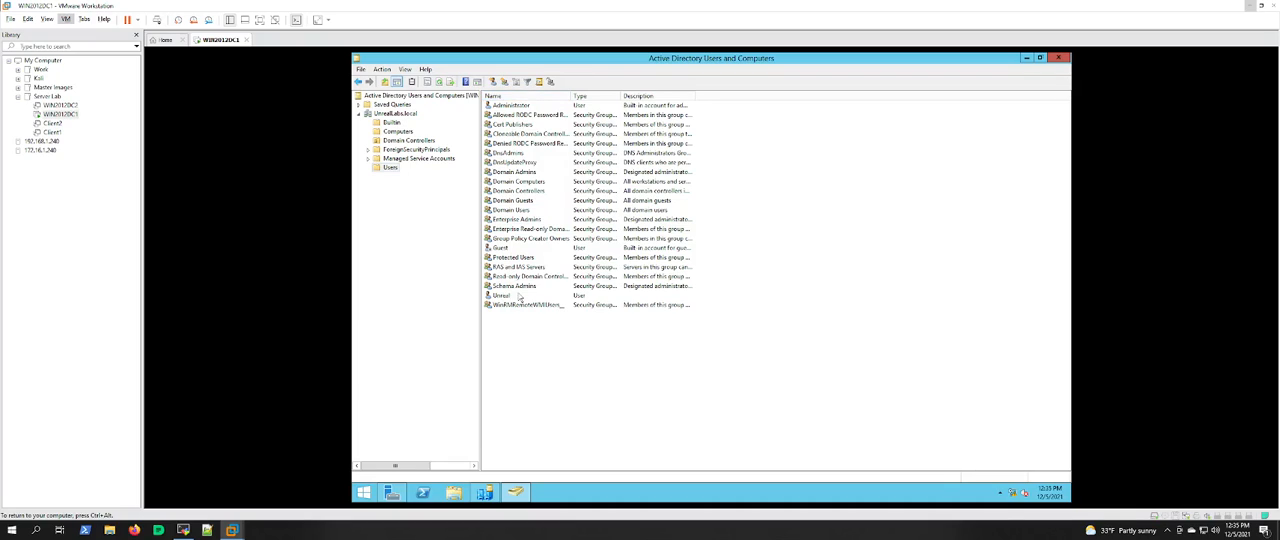
# Step: Open the Unreal user's properties and examine the account settings and group memberships, including Administrators and Domain Users
pyautogui.click(520, 297)
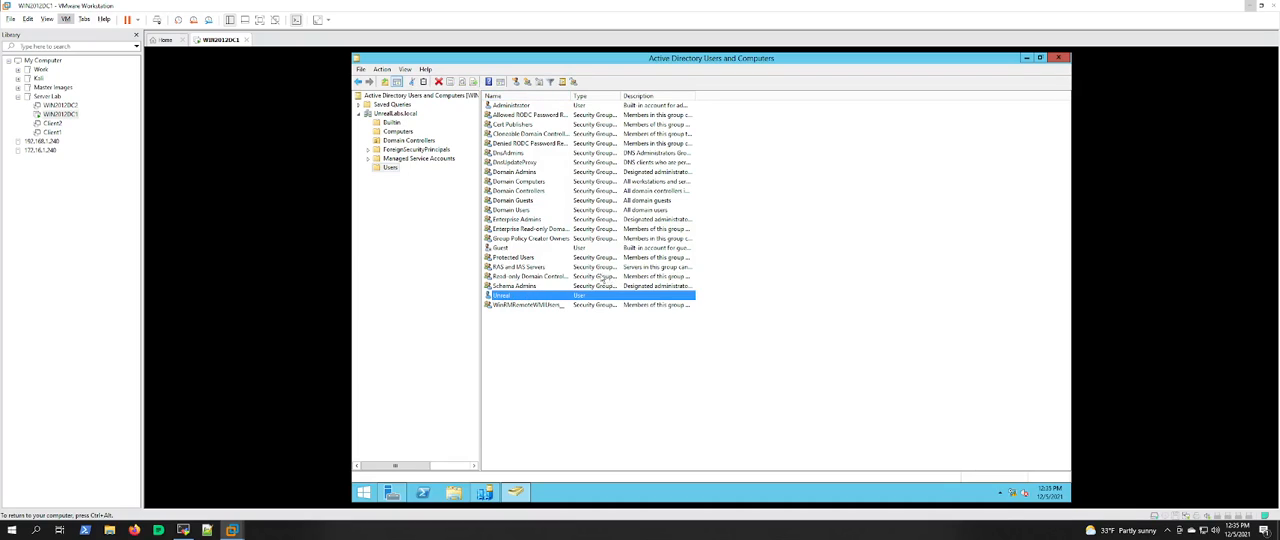
pyautogui.doubleClick(531, 298)
pyautogui.click(694, 178)
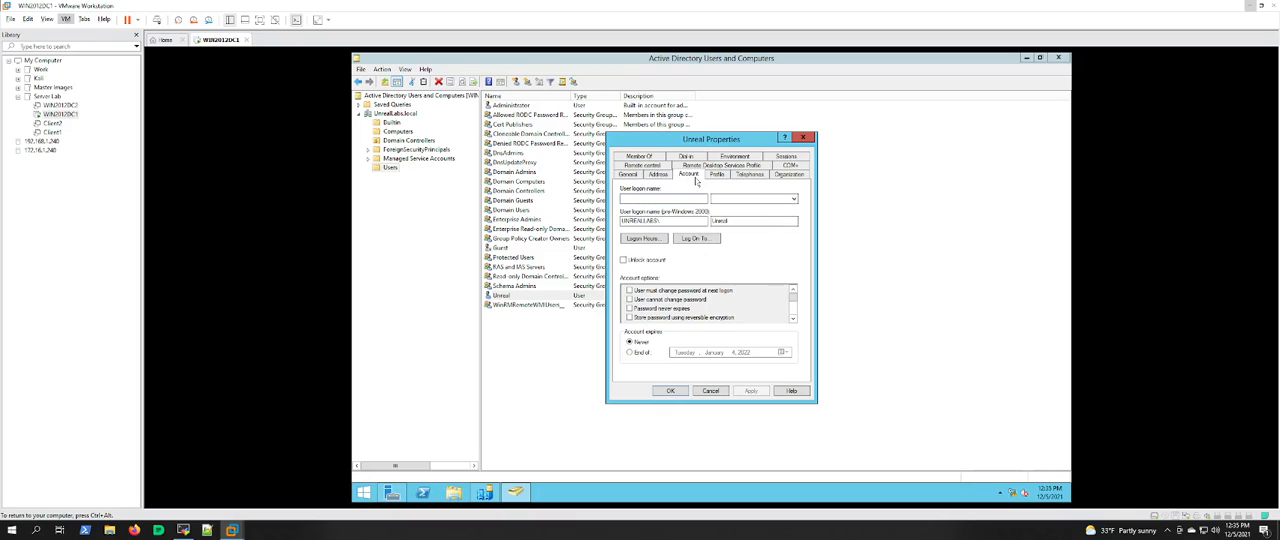
pyautogui.click(642, 157)
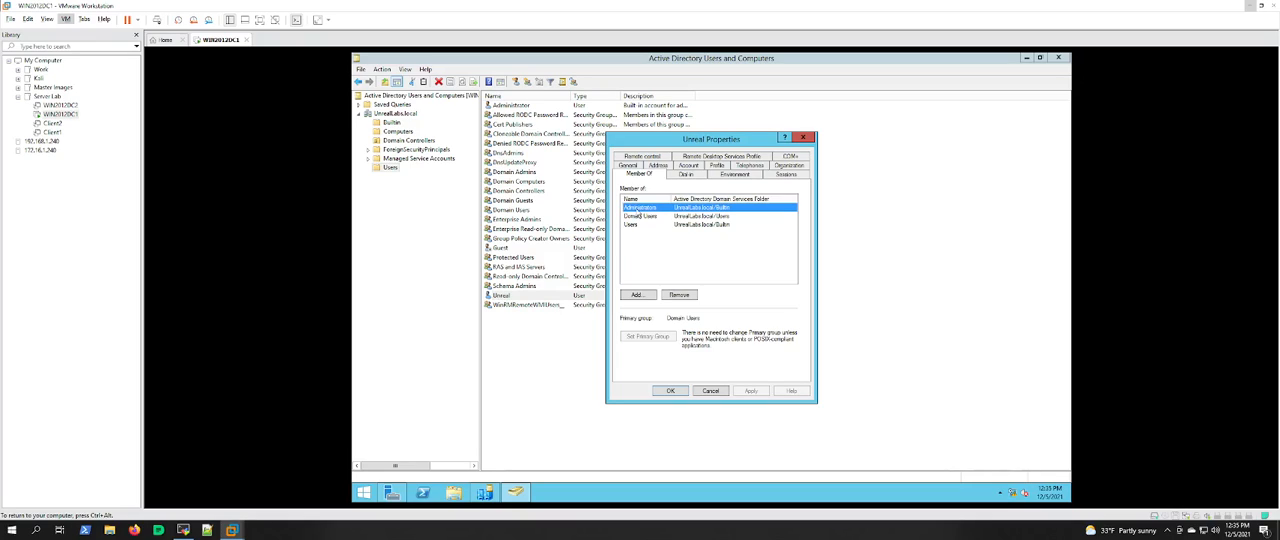
pyautogui.click(635, 217)
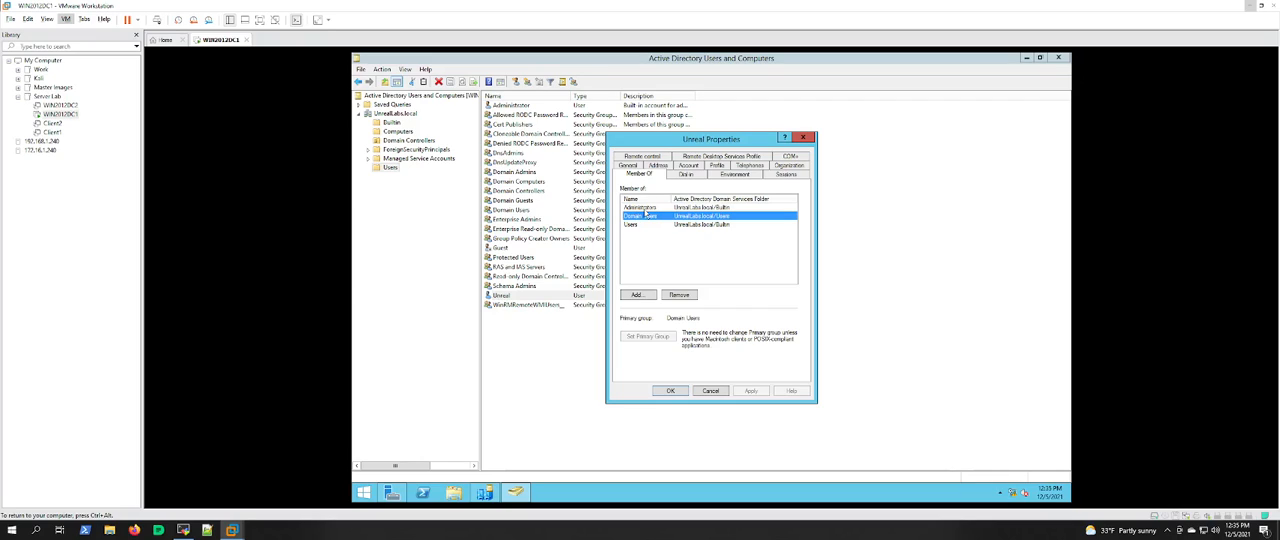
pyautogui.click(645, 209)
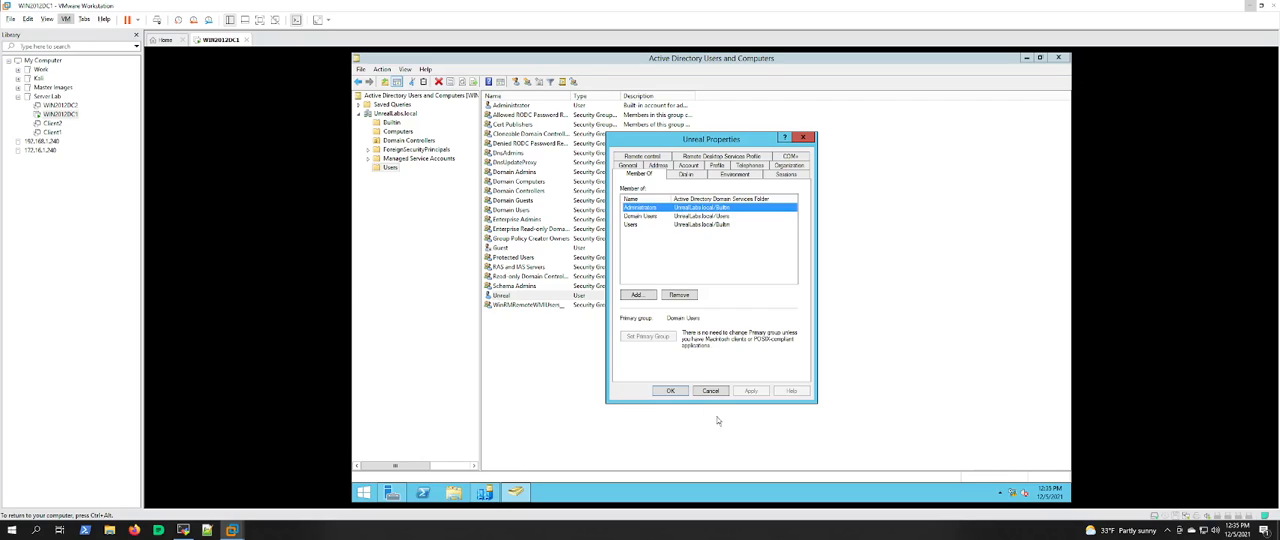
# Step: Dismiss the Unreal user's properties, check the Domain Controllers container of UnrealLabs.local, and close Active Directory Users and Computers
pyautogui.click(711, 391)
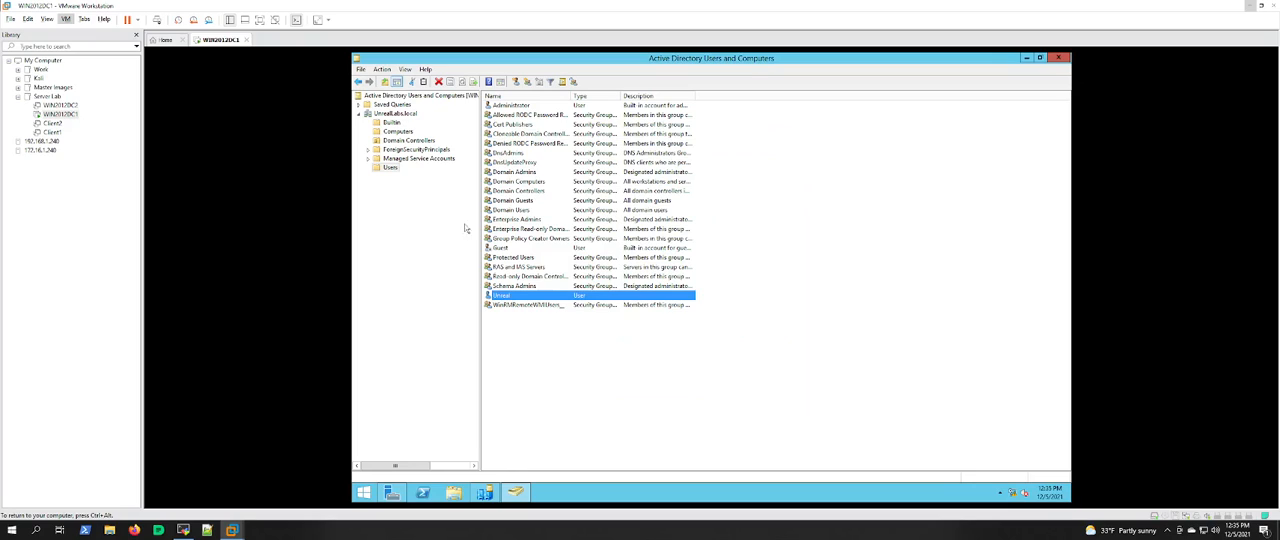
pyautogui.click(371, 158)
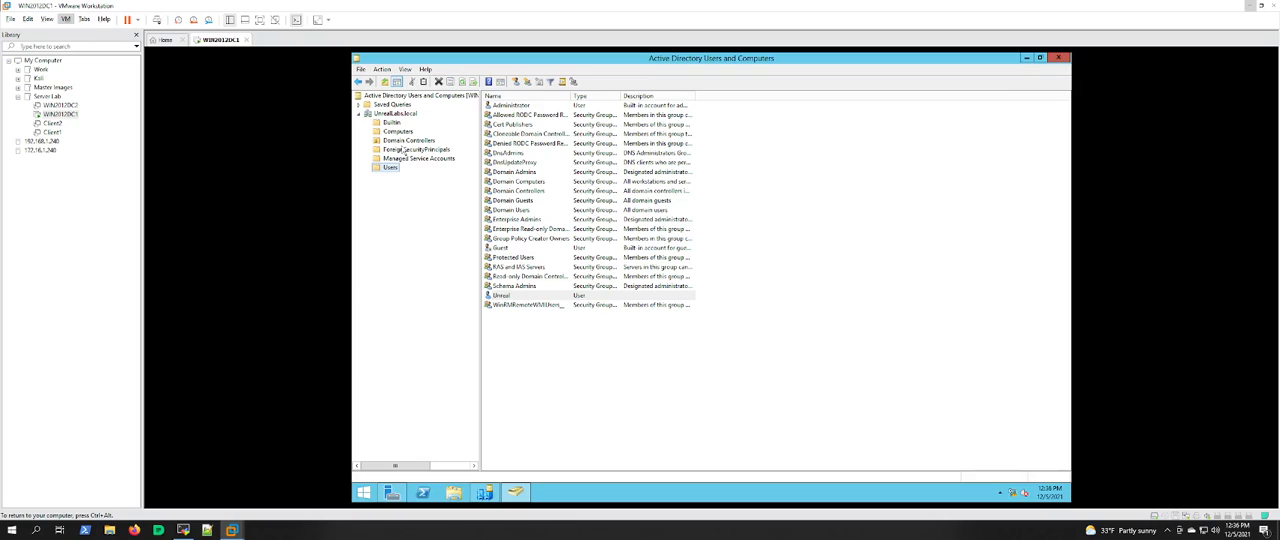
pyautogui.click(405, 141)
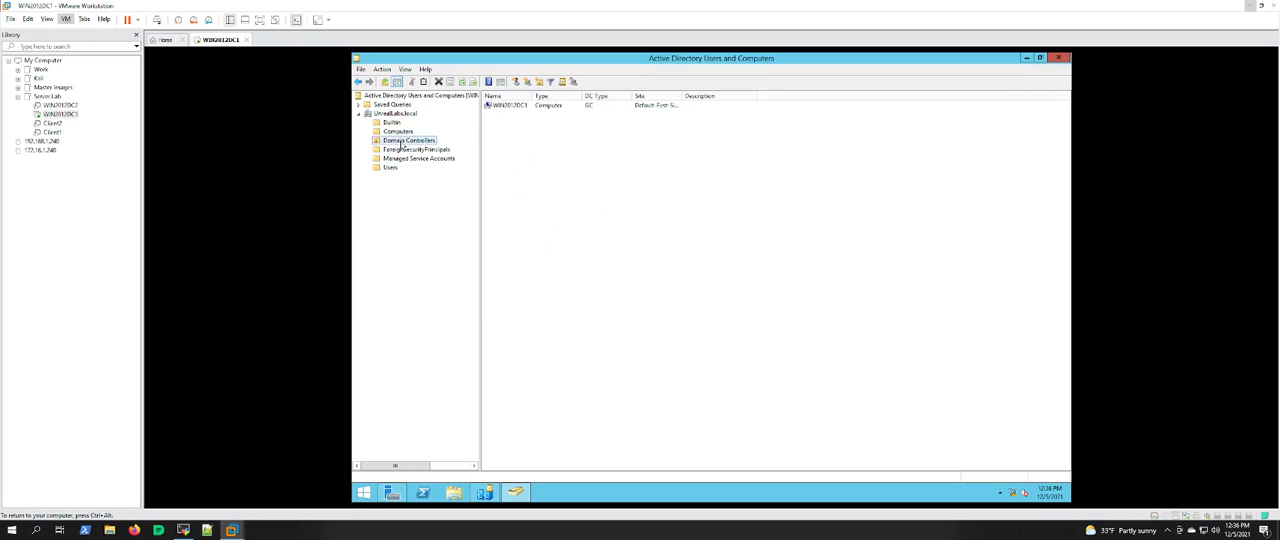
pyautogui.click(1059, 60)
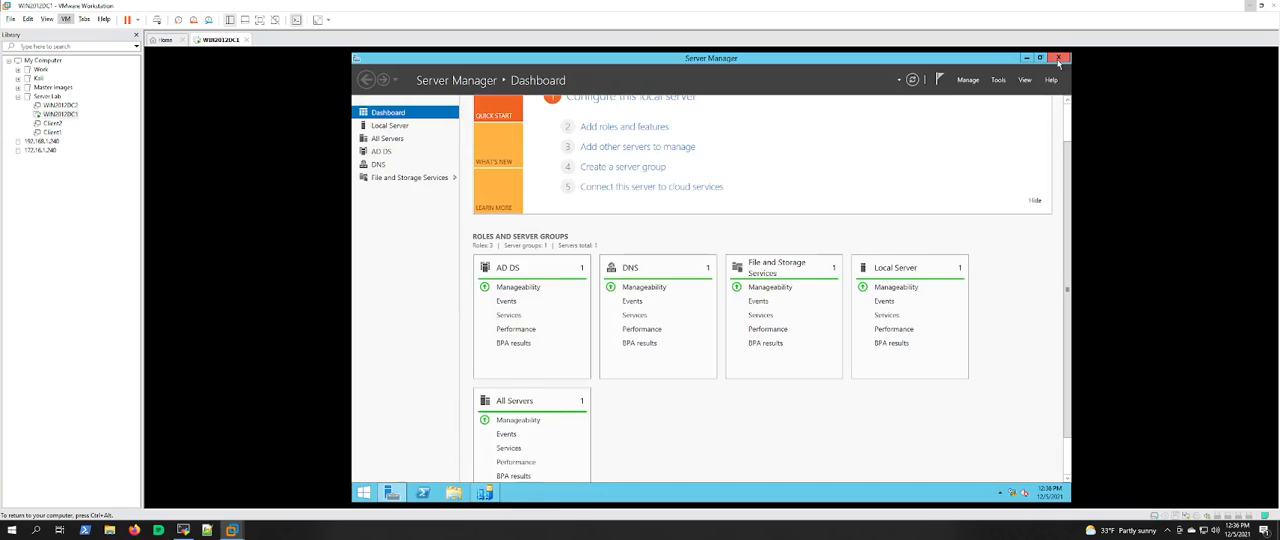
# Step: Open the Ethernet0 adapter's Internet Protocol Version 4 (TCP/IPv4) properties and check its IP address and DNS server settings
pyautogui.click(453, 493)
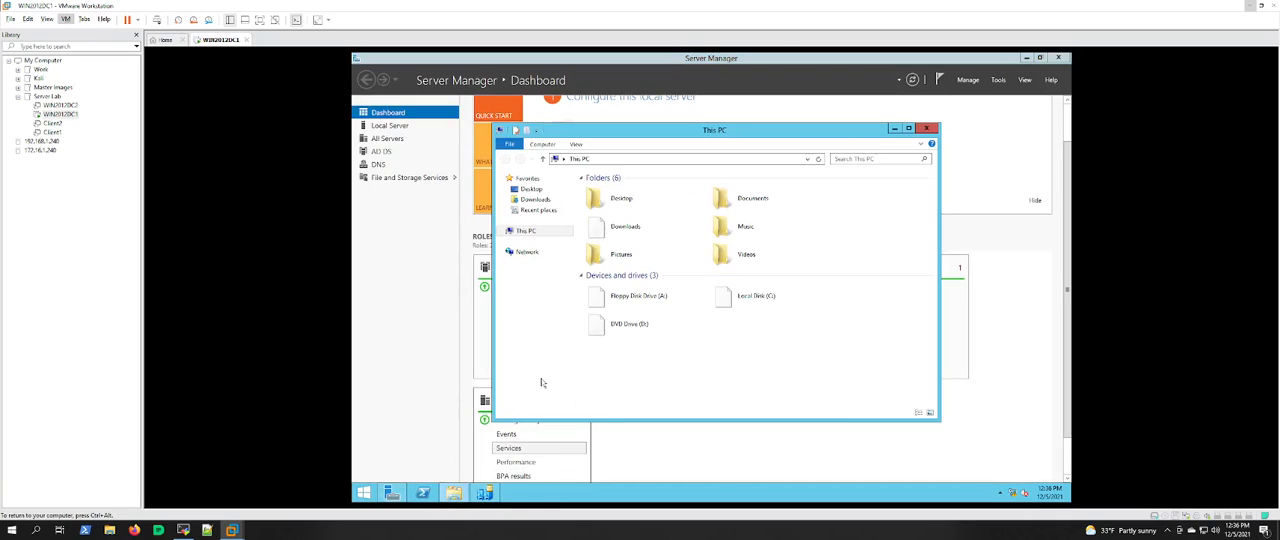
pyautogui.rightClick(513, 255)
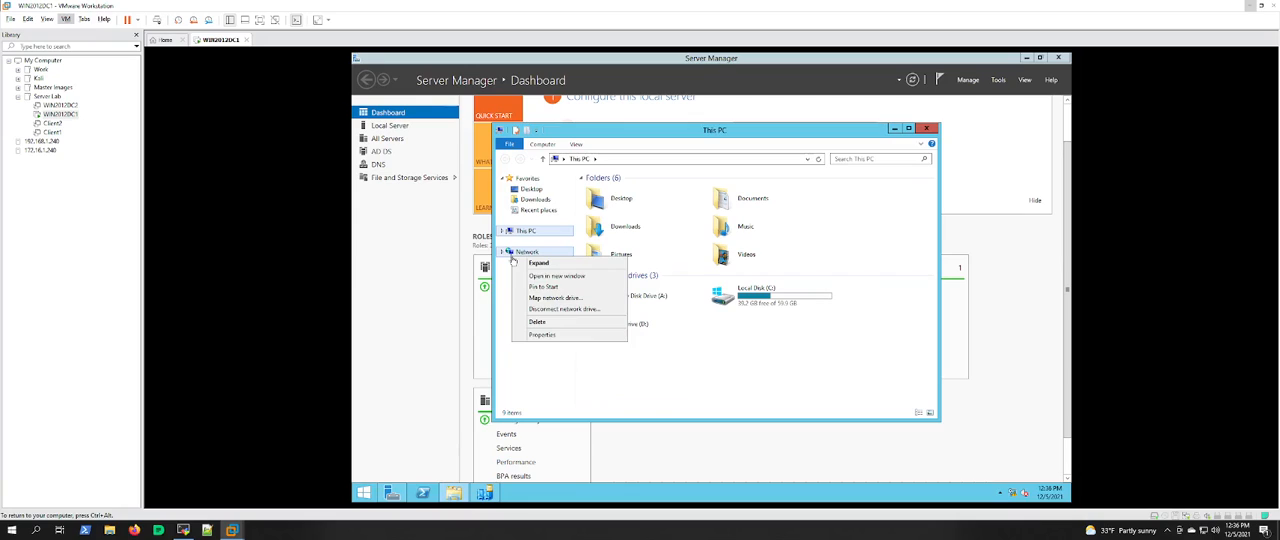
pyautogui.click(540, 334)
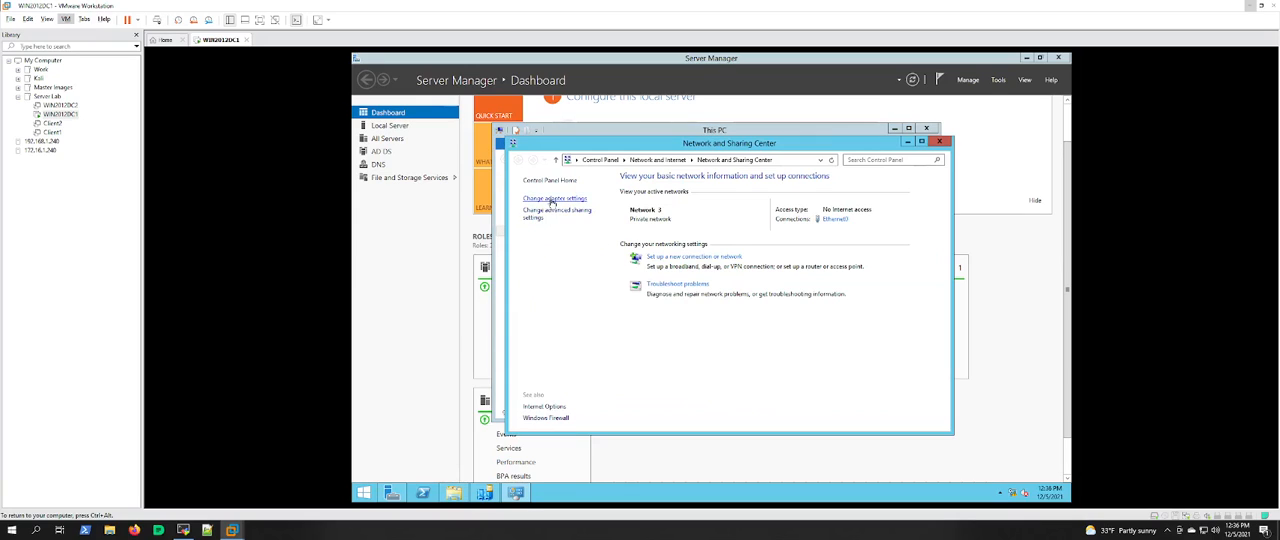
pyautogui.click(555, 198)
pyautogui.doubleClick(552, 196)
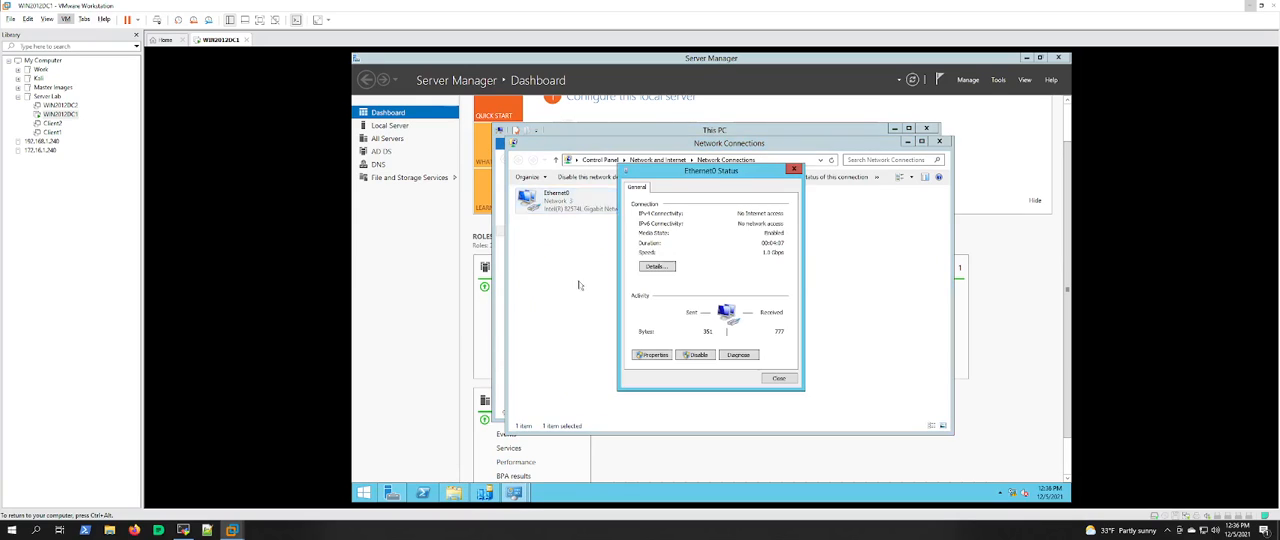
pyautogui.click(660, 356)
pyautogui.doubleClick(699, 320)
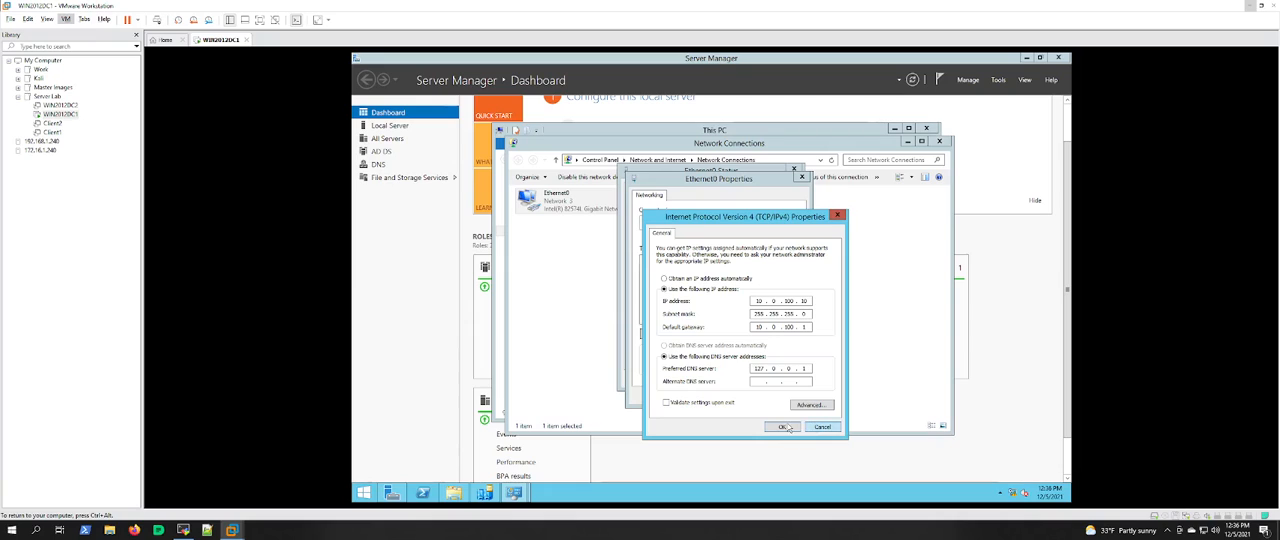
# Step: Close the IPv4 and Ethernet0 dialogs along with the open network windows, returning to the Server Manager dashboard
pyautogui.click(788, 427)
pyautogui.click(774, 402)
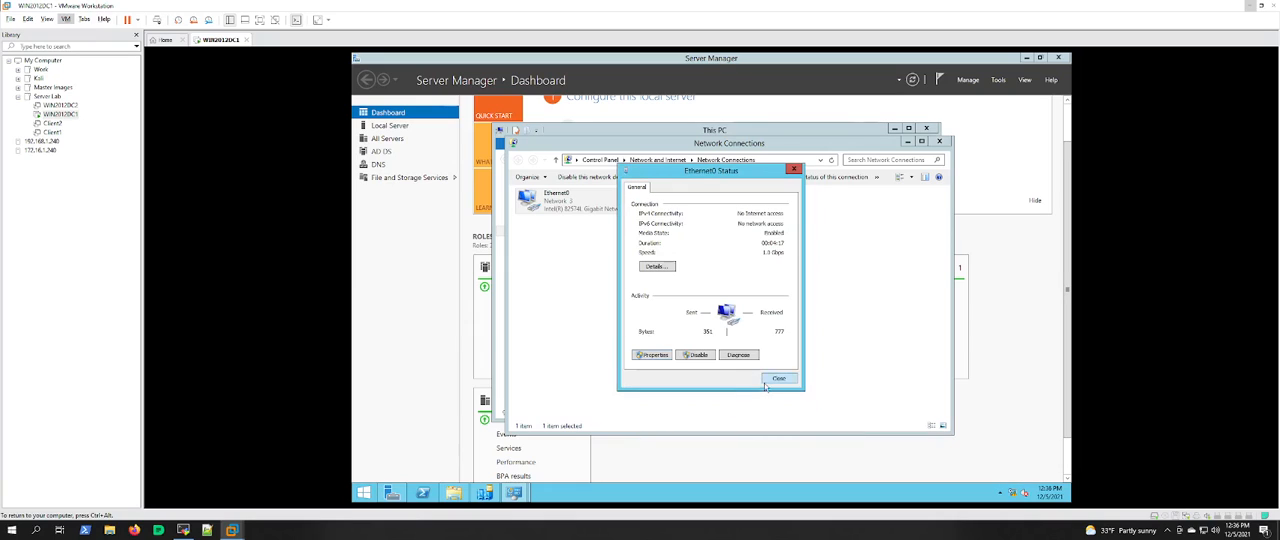
pyautogui.click(778, 378)
pyautogui.click(938, 142)
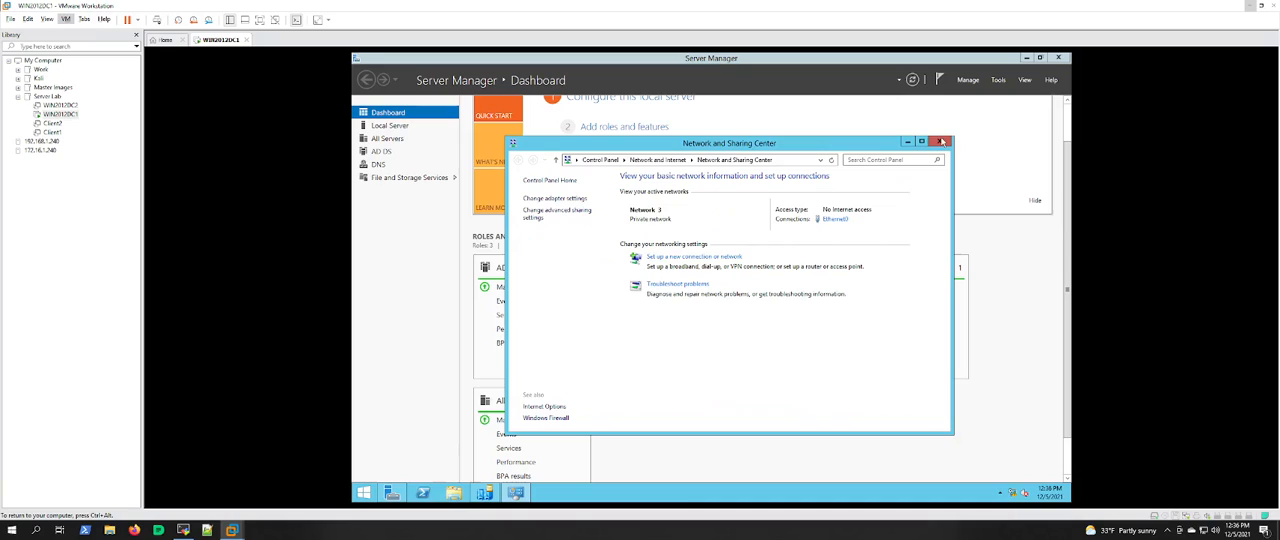
pyautogui.click(940, 142)
# Step: Open DNS Manager maximized, expand WIN2012DC1's Forward Lookup Zones to show the UnrealLabs.local records, and widen the tree pane
pyautogui.click(998, 80)
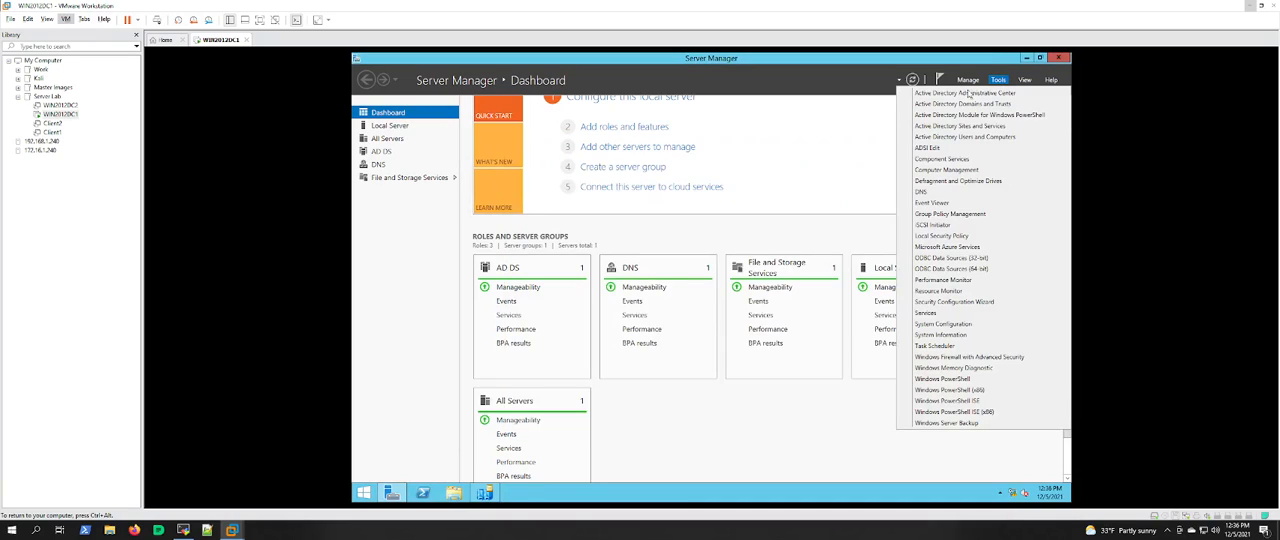
pyautogui.click(924, 192)
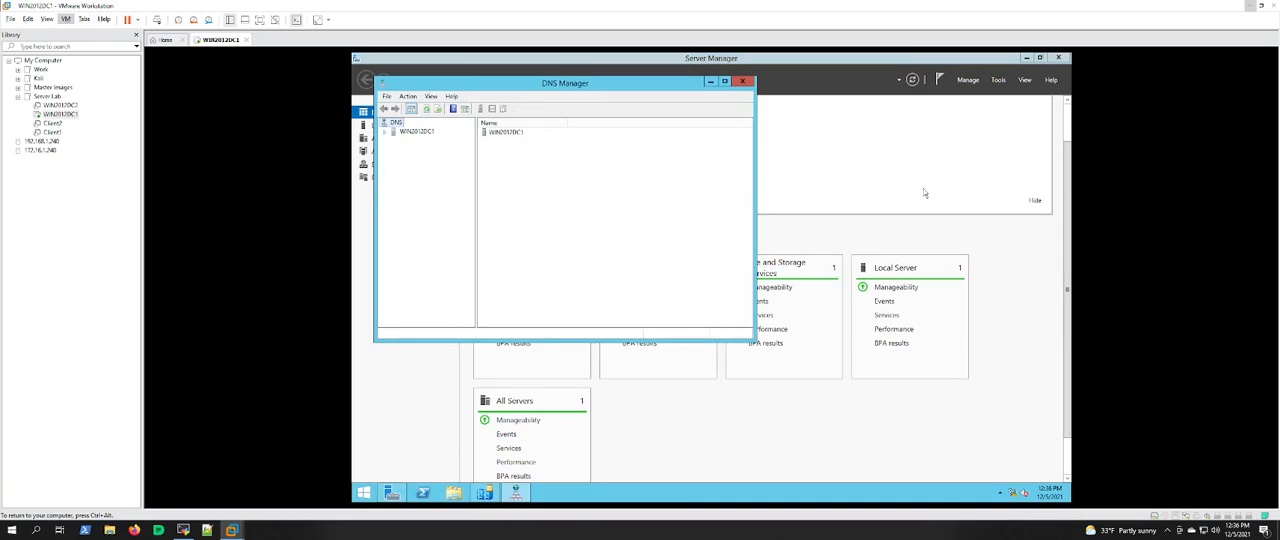
pyautogui.doubleClick(390, 134)
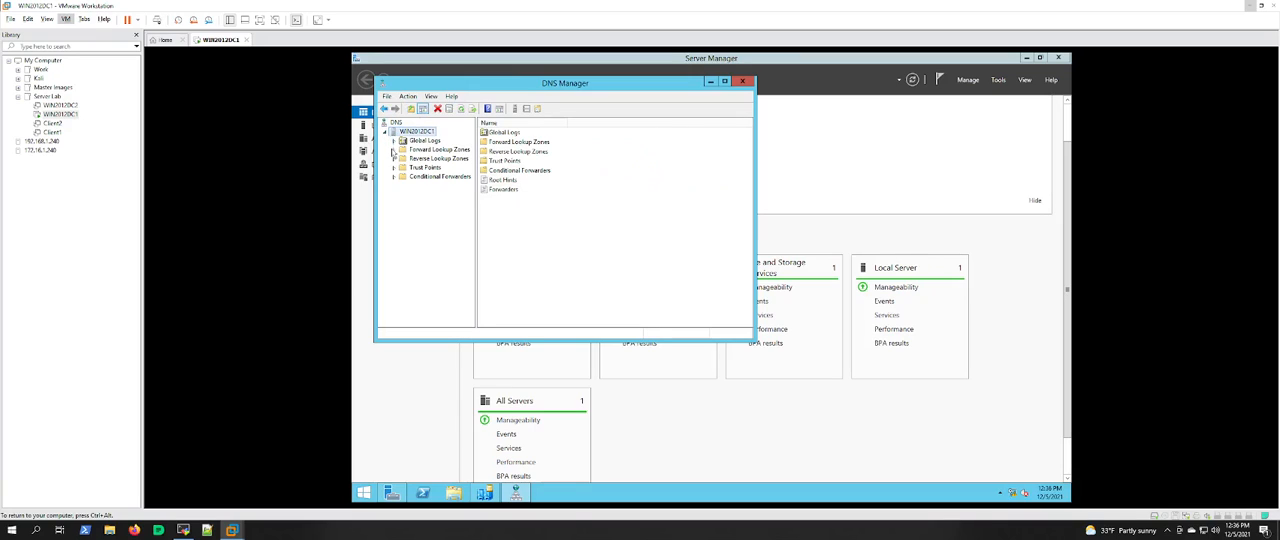
pyautogui.doubleClick(395, 150)
pyautogui.click(724, 82)
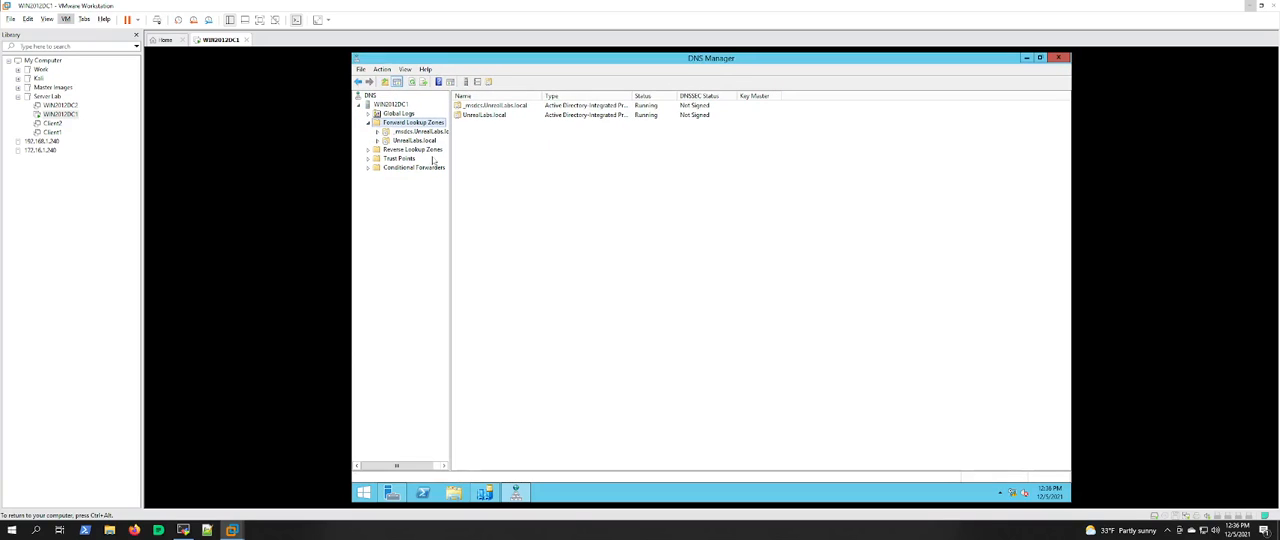
pyautogui.doubleClick(382, 141)
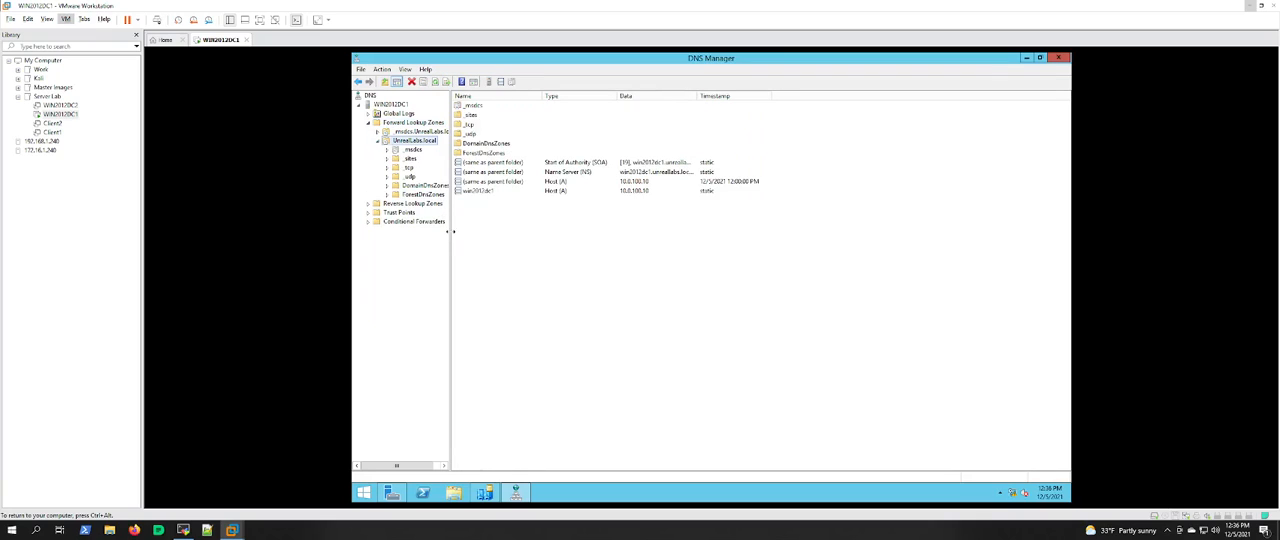
pyautogui.moveTo(450, 232); pyautogui.dragTo(480, 232)
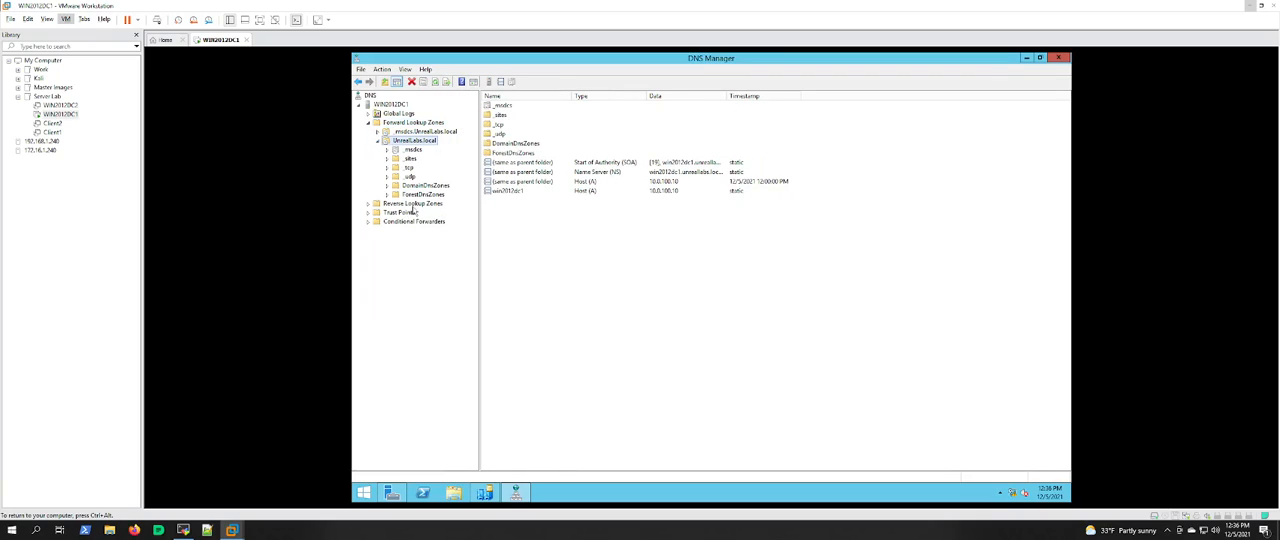
# Step: Check the Reverse Lookup Zones, the win2012dc1 host record and the DomainDnsZones folder of UnrealLabs.local, and close DNS Manager
pyautogui.click(377, 206)
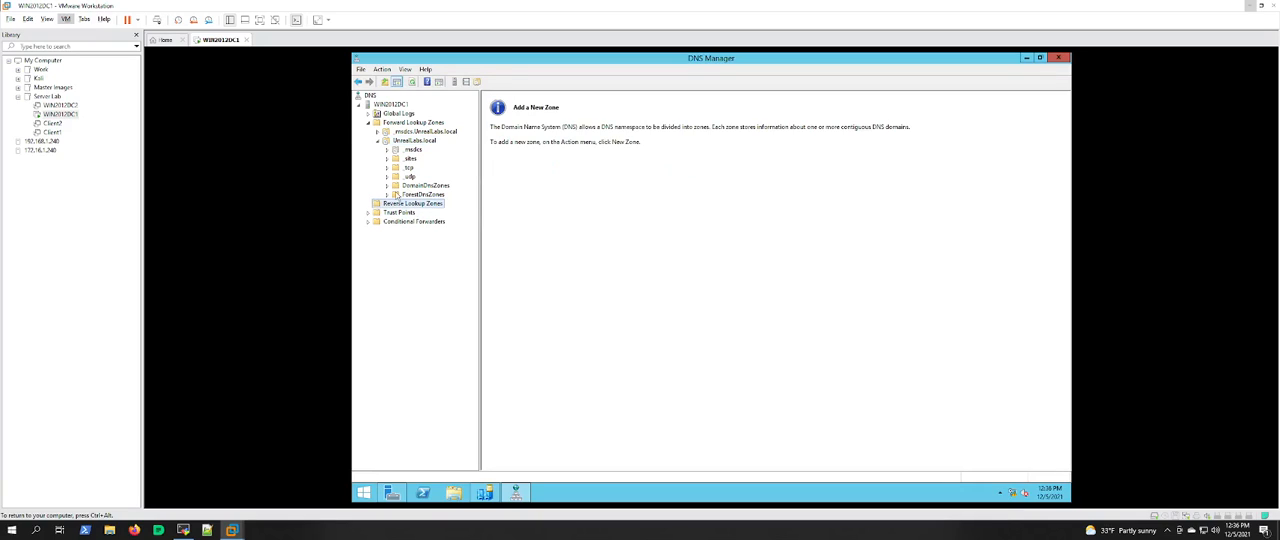
pyautogui.click(405, 143)
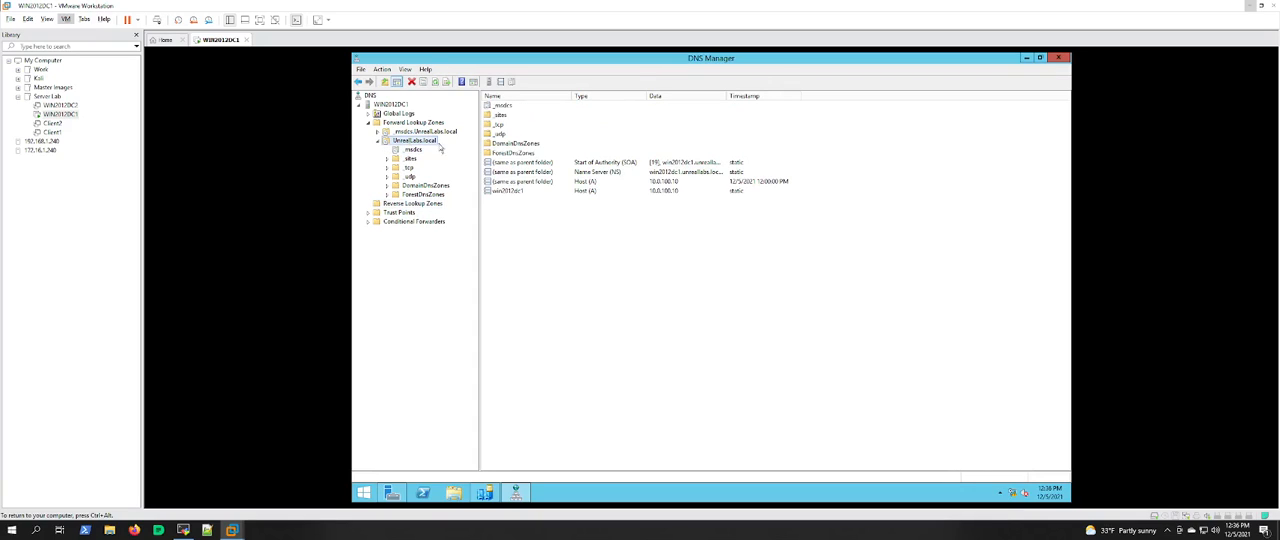
pyautogui.click(502, 191)
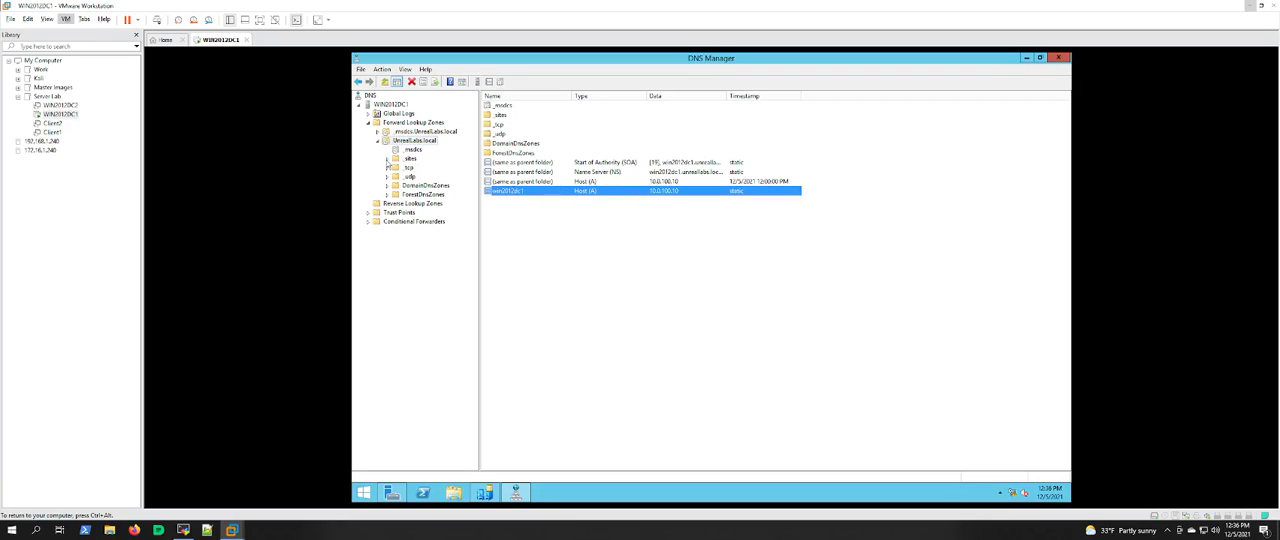
pyautogui.doubleClick(391, 186)
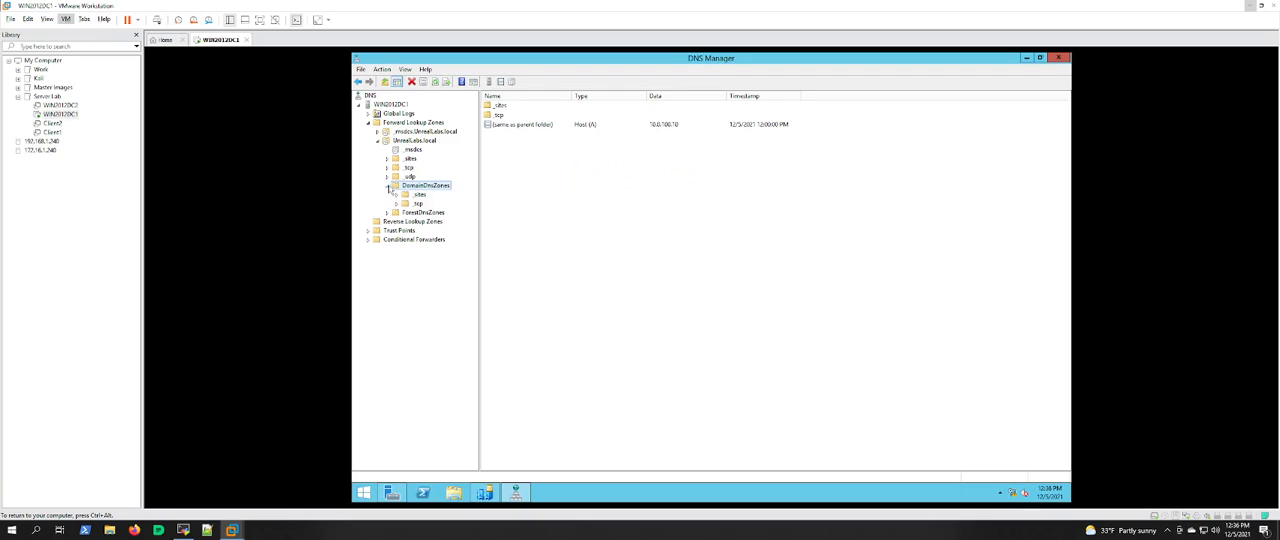
pyautogui.click(1062, 58)
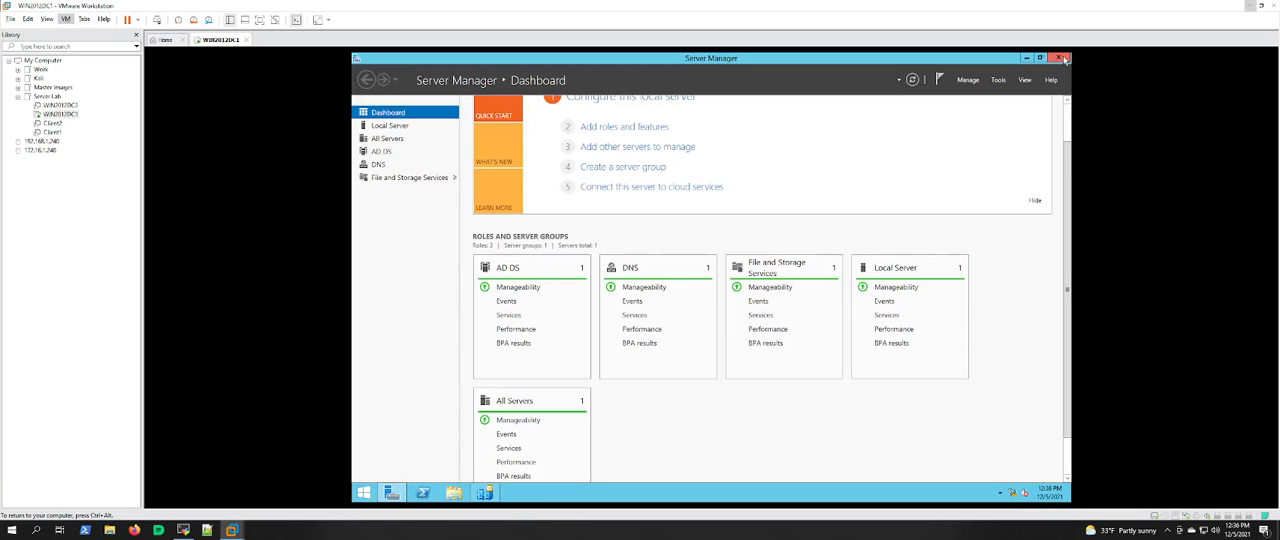